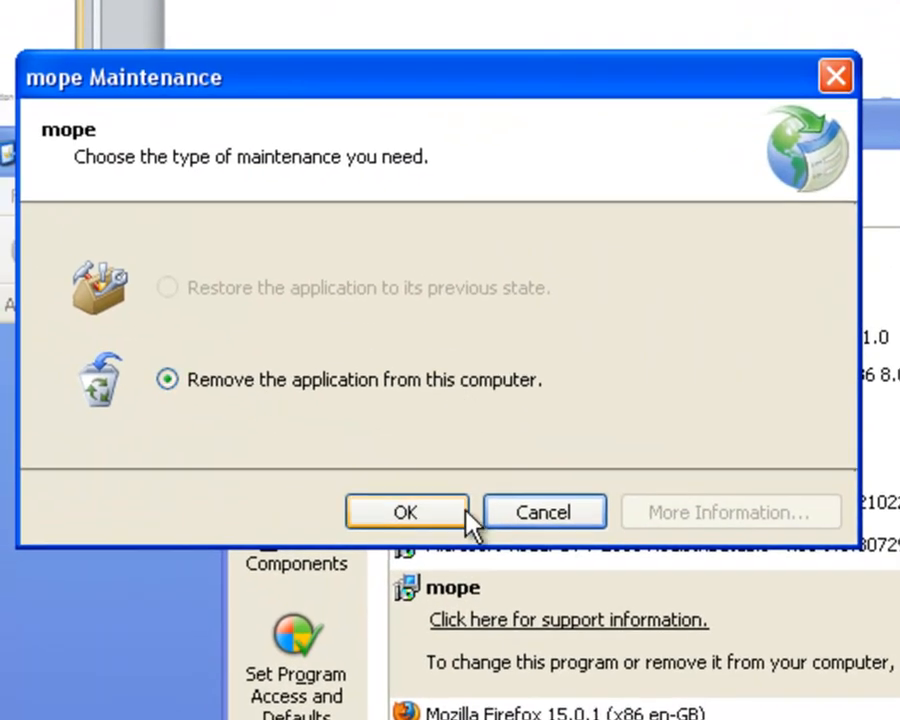
# Remove the mope application from this computer and close the program removal and Control Panel windows.
pyautogui.click(112, 317)
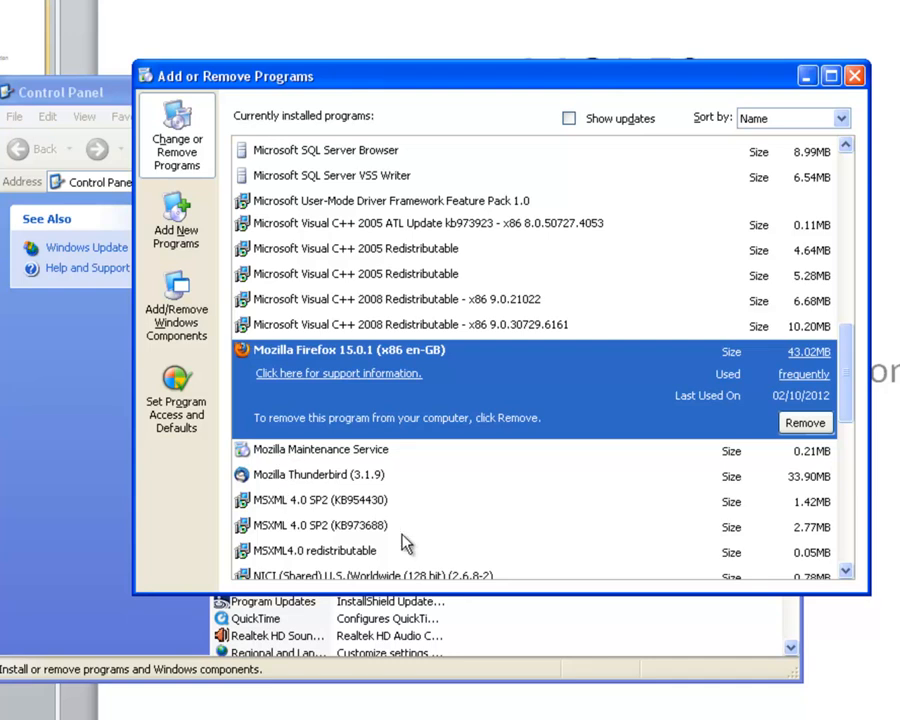
pyautogui.click(855, 75)
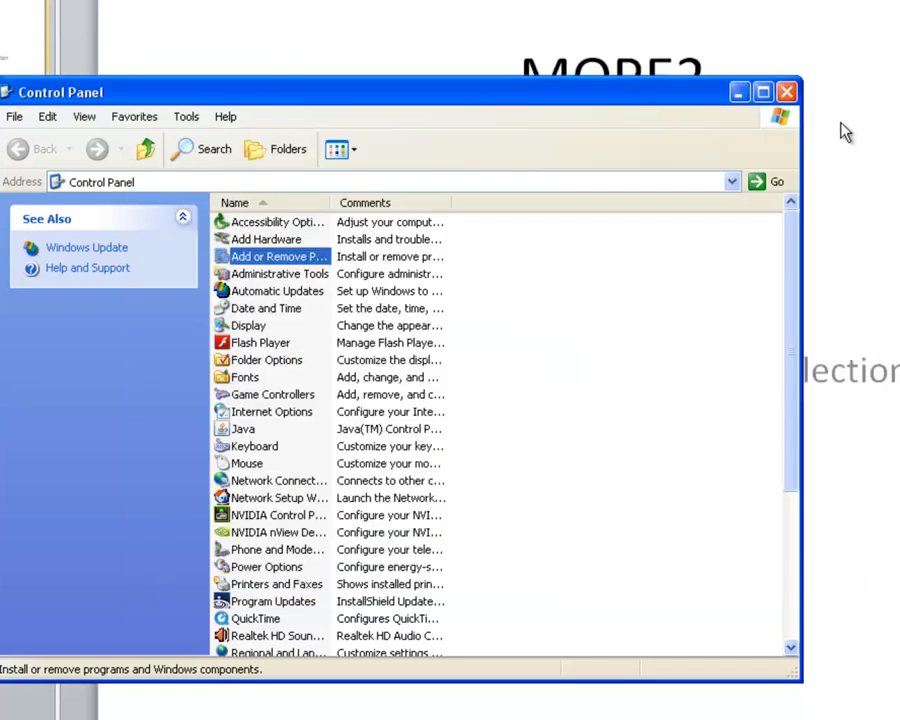
pyautogui.click(788, 91)
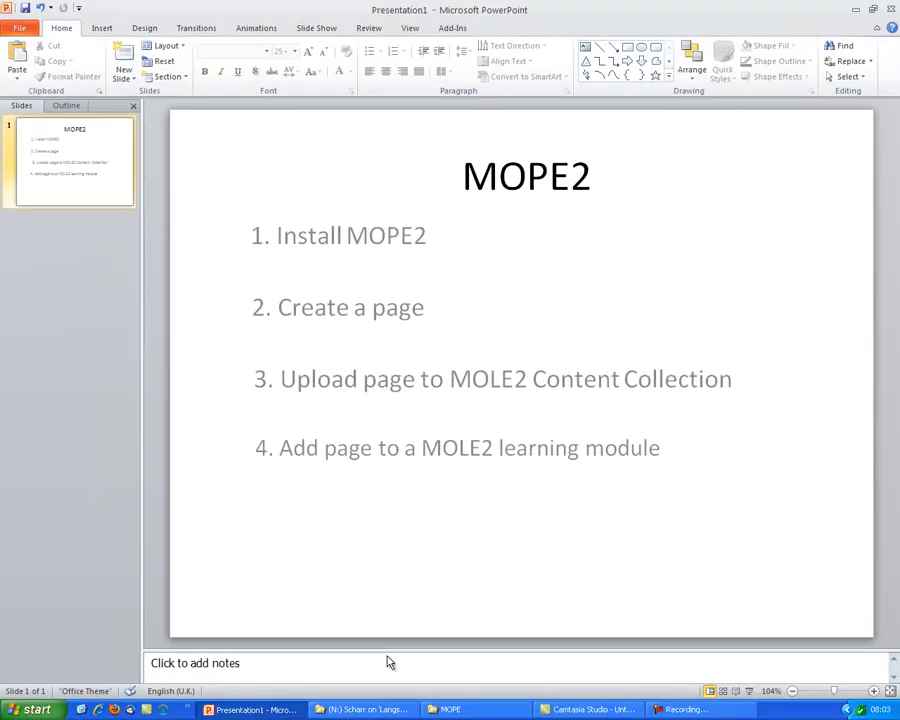
# Run setup.exe from the N:\general\MOPE folder on the network drive and confirm the installation.
pyautogui.press('super+e')
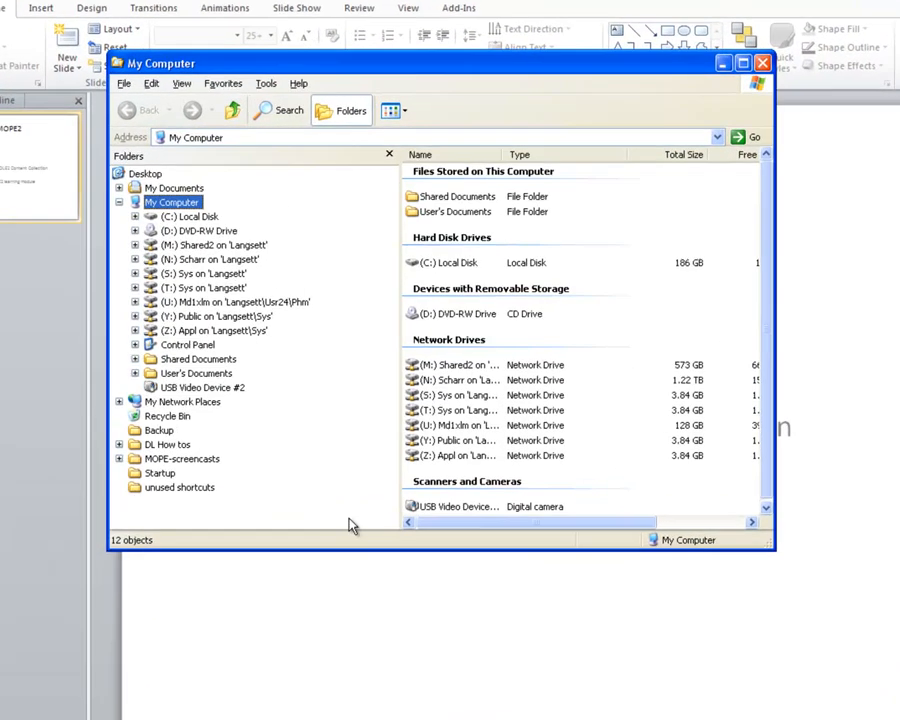
pyautogui.click(248, 241)
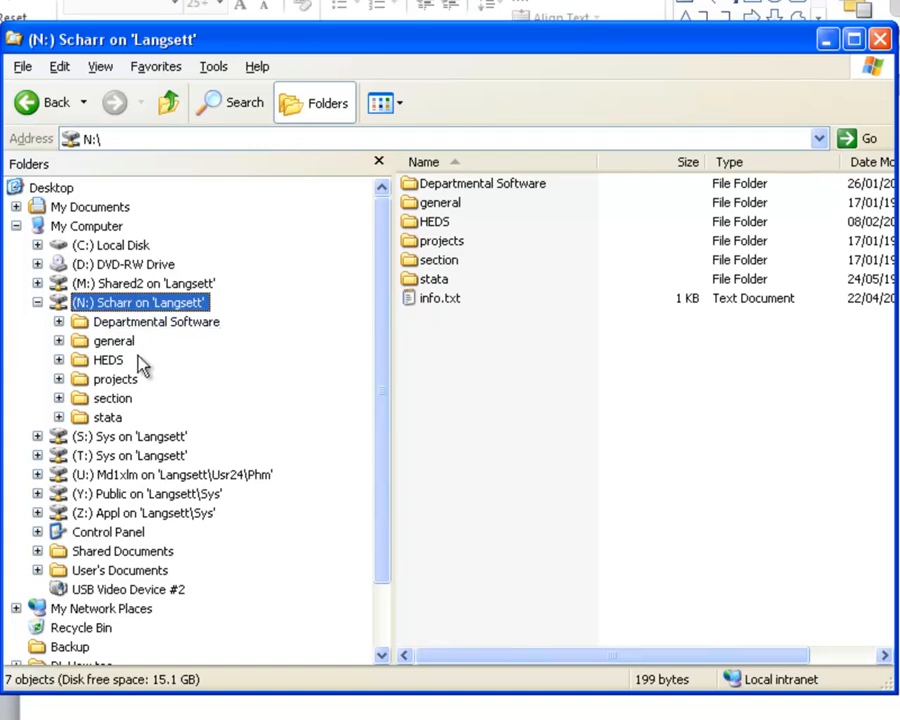
pyautogui.click(114, 342)
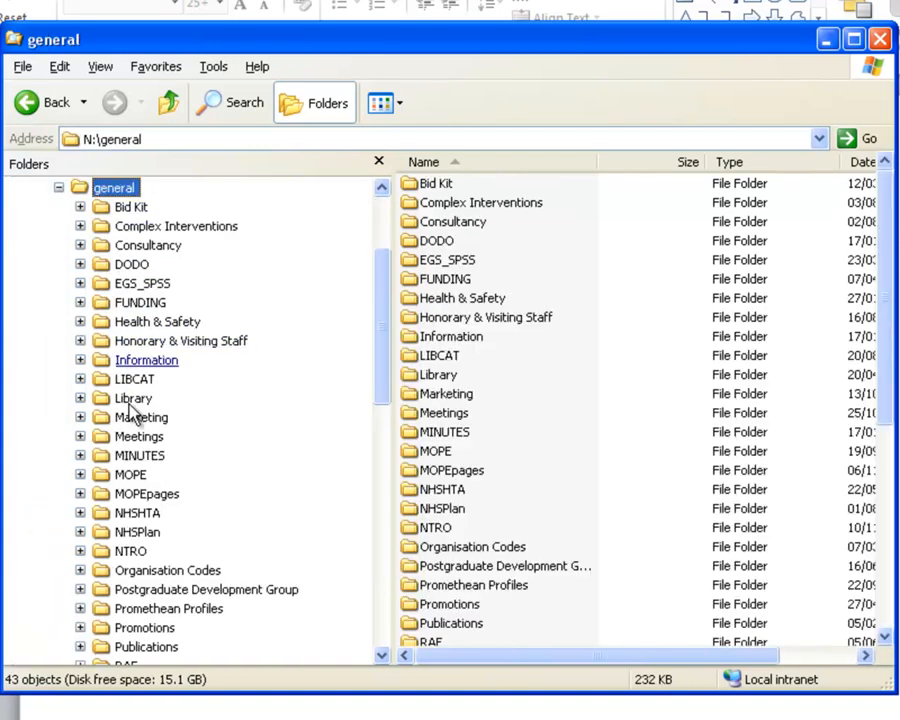
pyautogui.click(124, 476)
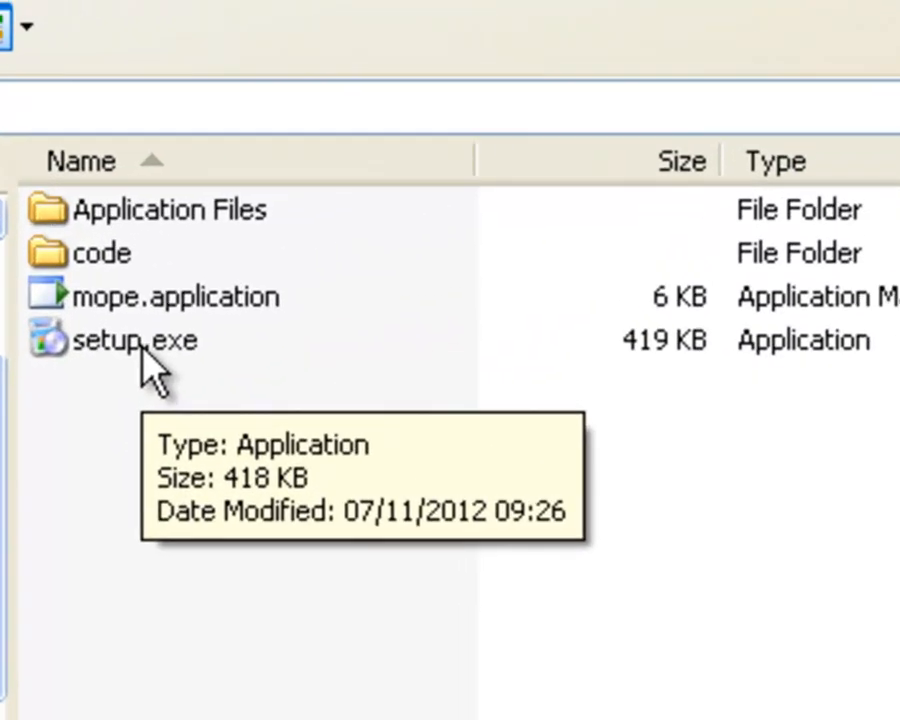
pyautogui.click(143, 344)
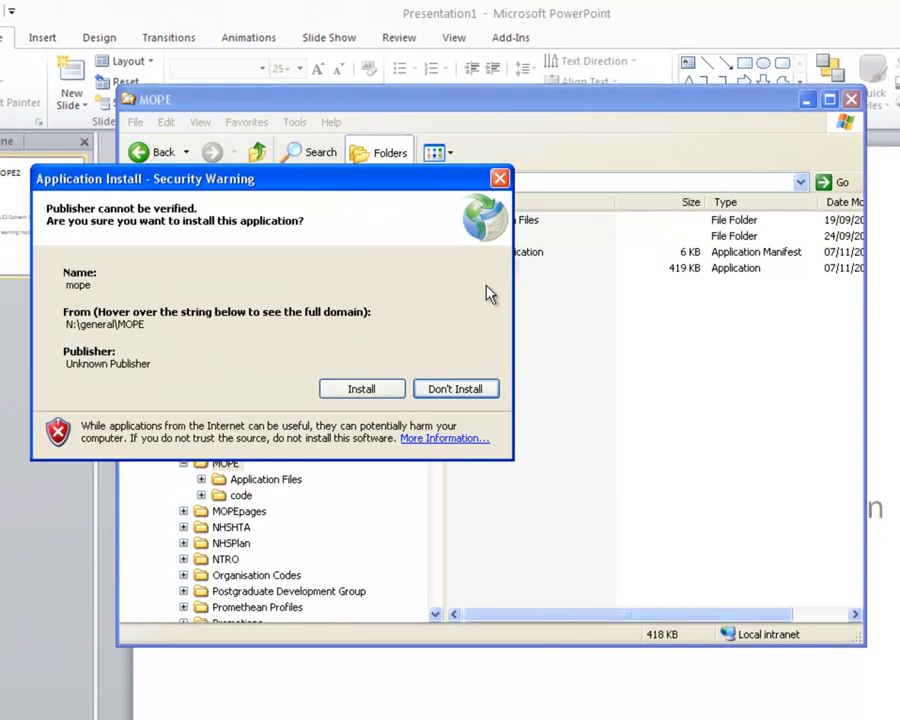
pyautogui.click(368, 389)
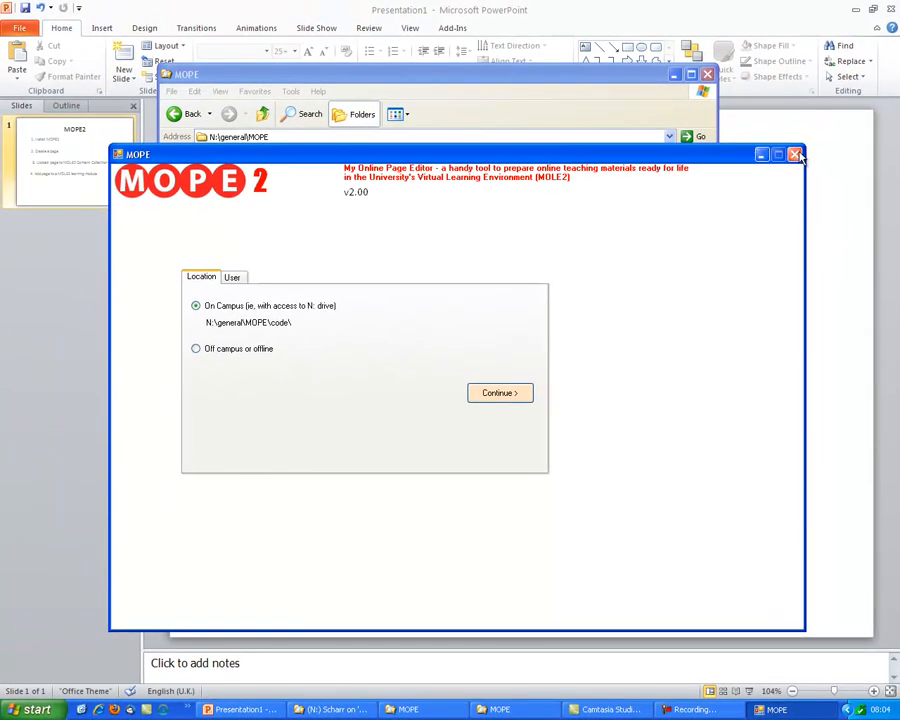
# Close the MOPE window, the MOPE folder window and the PowerPoint presentation without saving its changes.
pyautogui.click(795, 155)
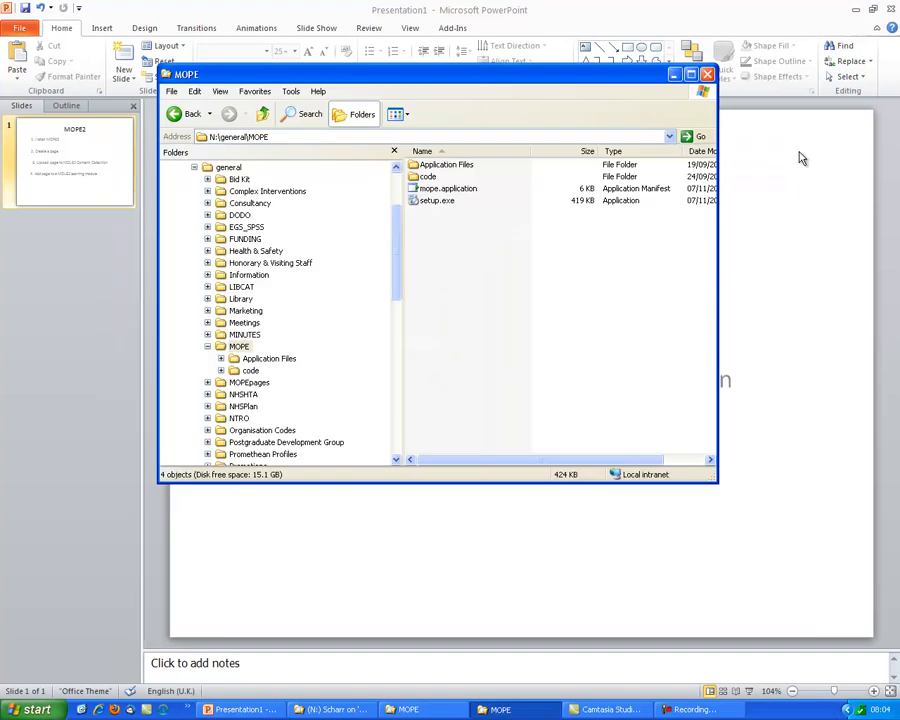
pyautogui.click(707, 76)
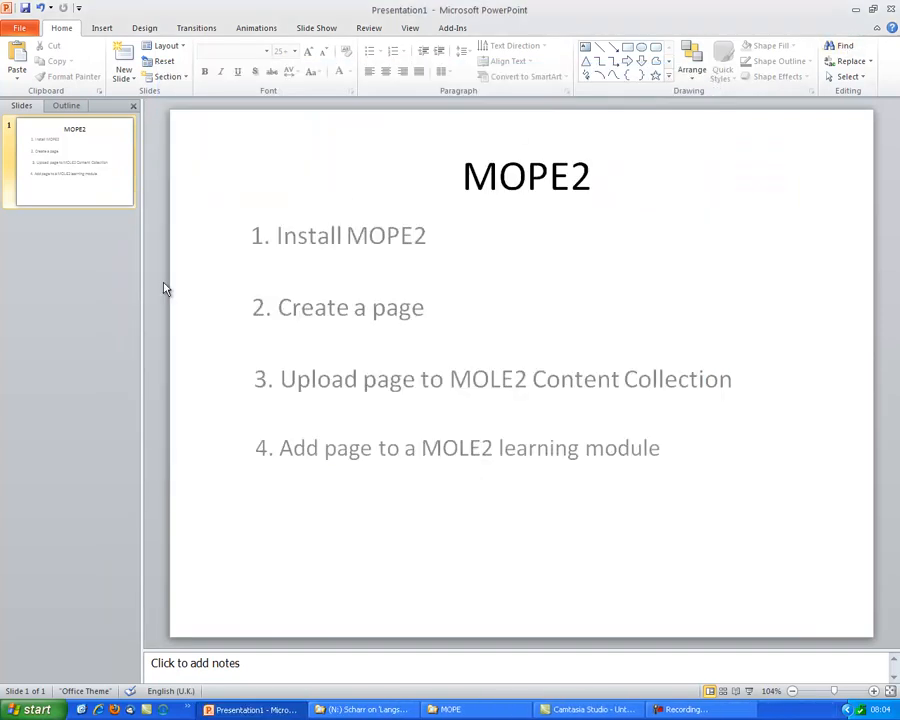
pyautogui.hotkey('alt', 'F4')
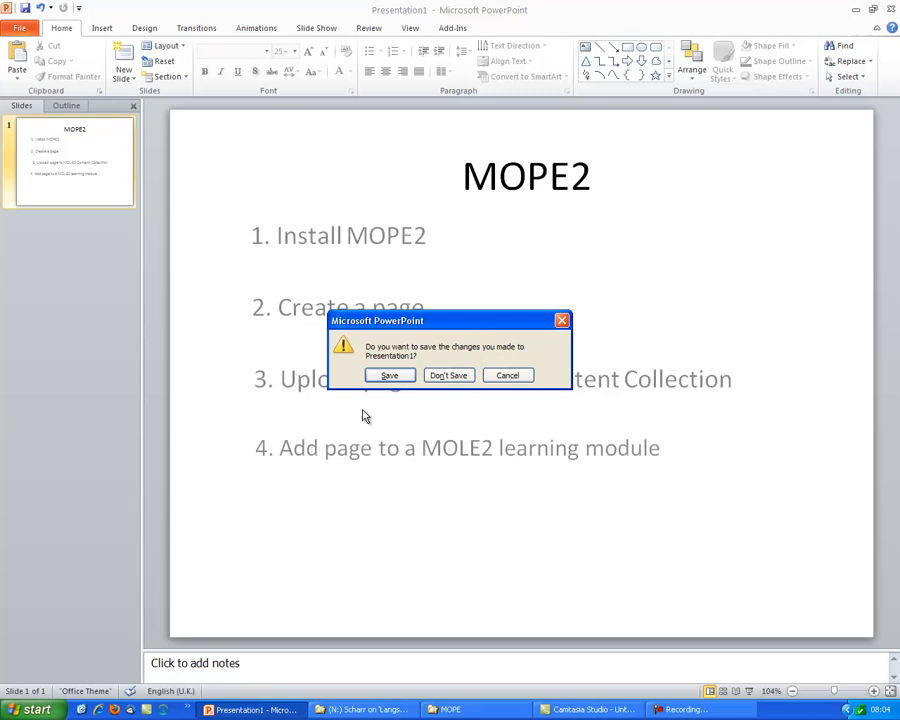
pyautogui.click(448, 376)
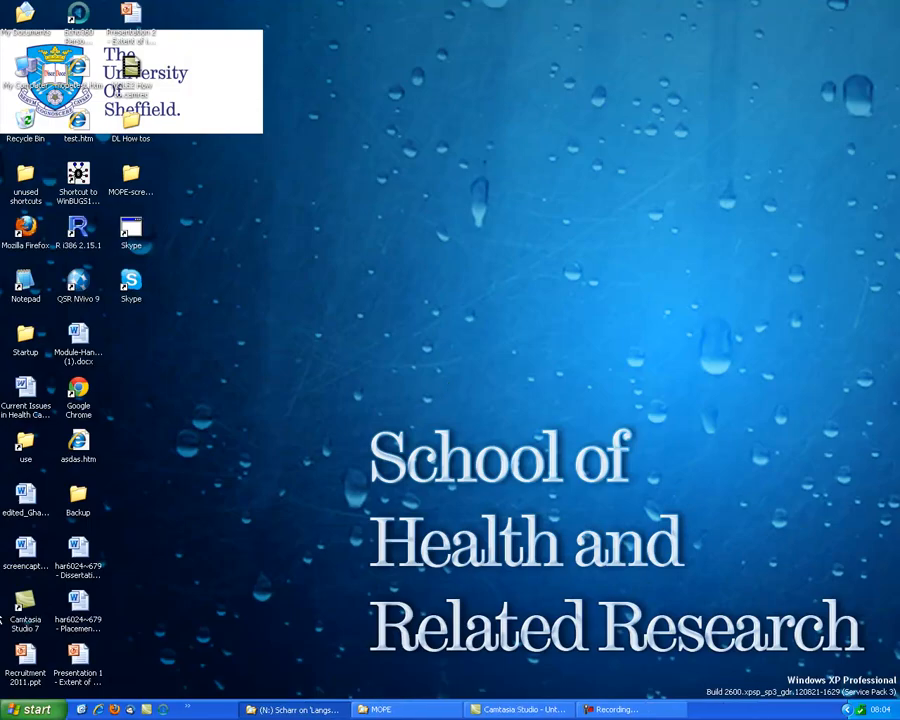
# Launch mope from the list of all installed programs.
pyautogui.click(41, 706)
pyautogui.click(64, 652)
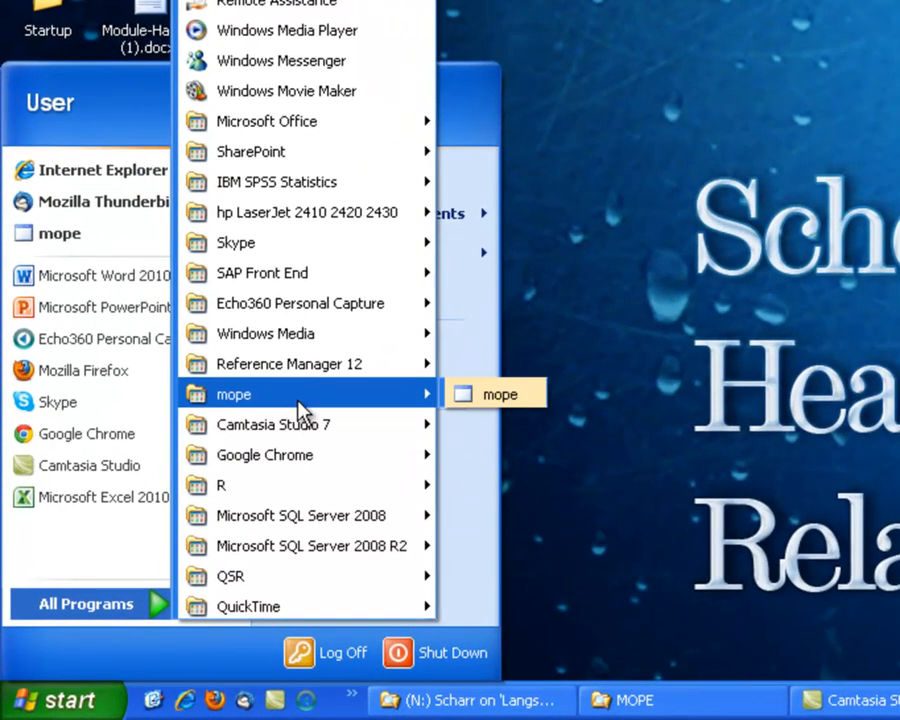
pyautogui.moveTo(150, 561)
pyautogui.moveTo(261, 560)
pyautogui.moveTo(374, 396)
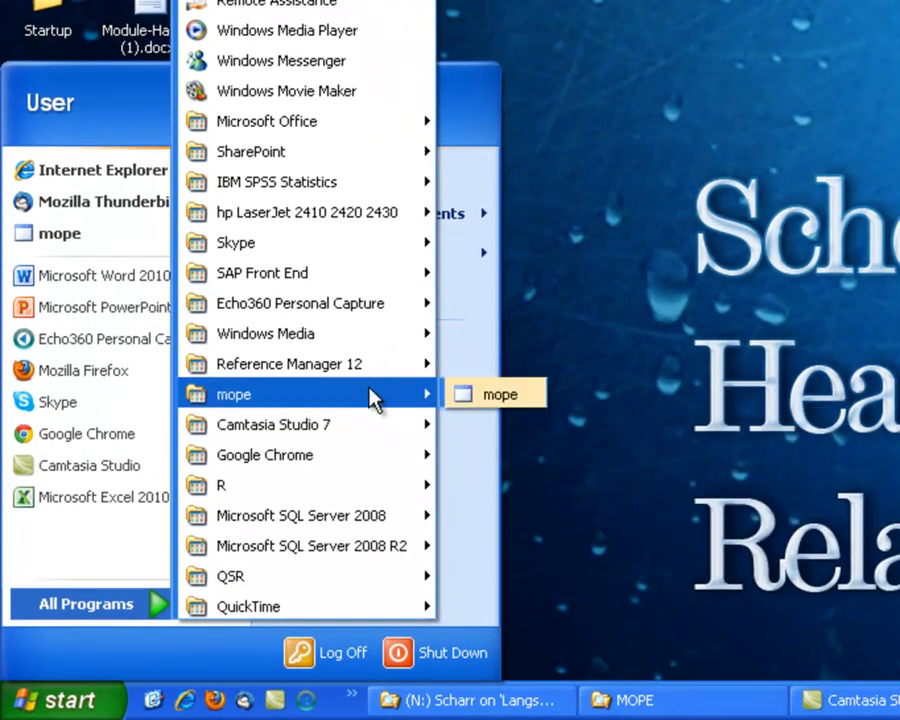
pyautogui.click(513, 396)
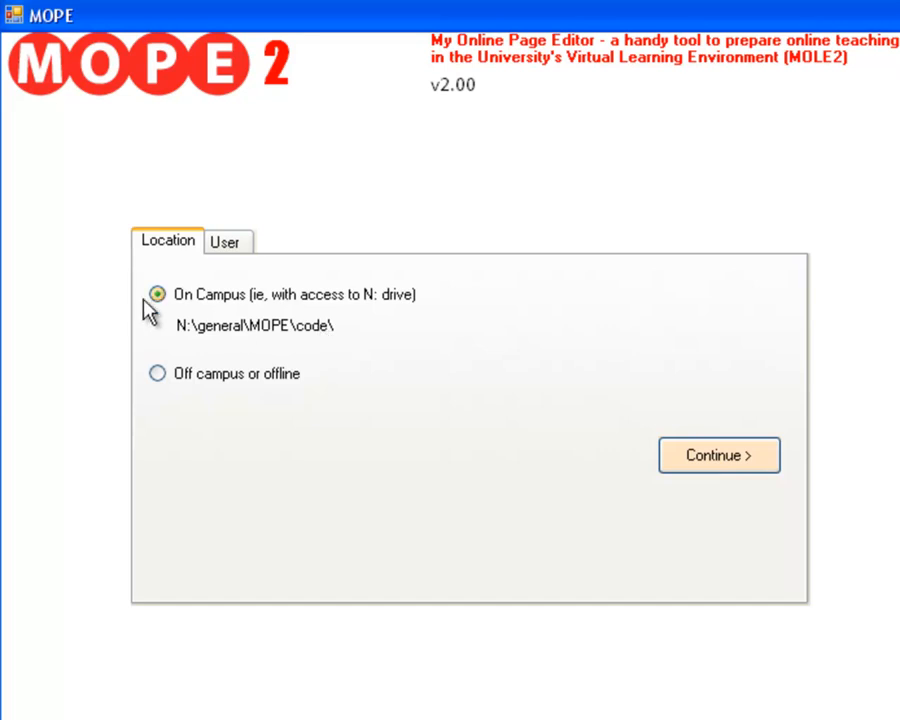
# View the off-campus location option, set the location back to On Campus with N: drive access, and continue to user selection.
pyautogui.click(160, 376)
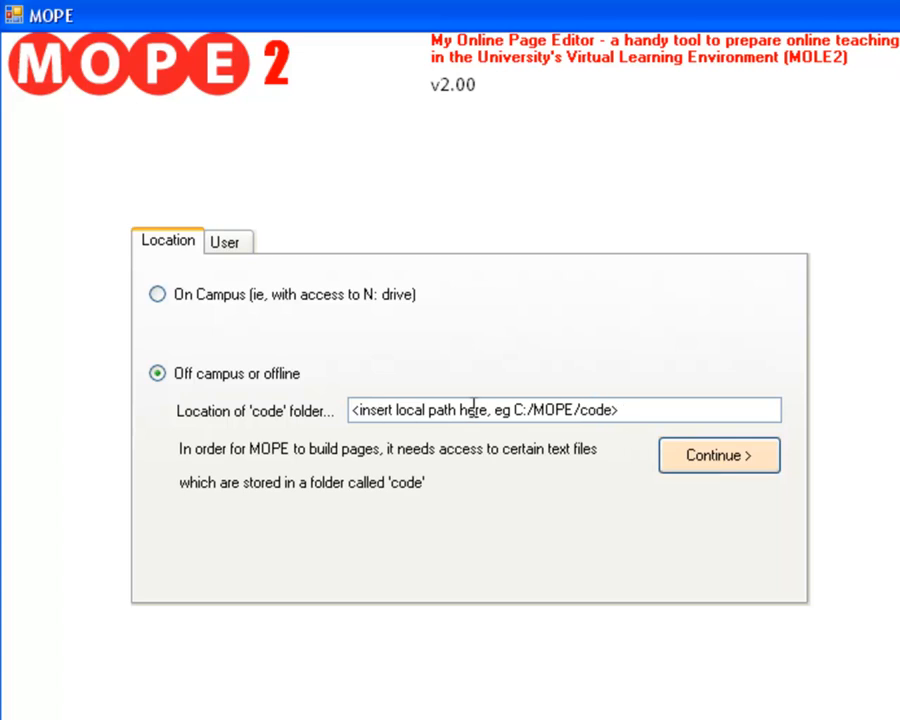
pyautogui.click(174, 300)
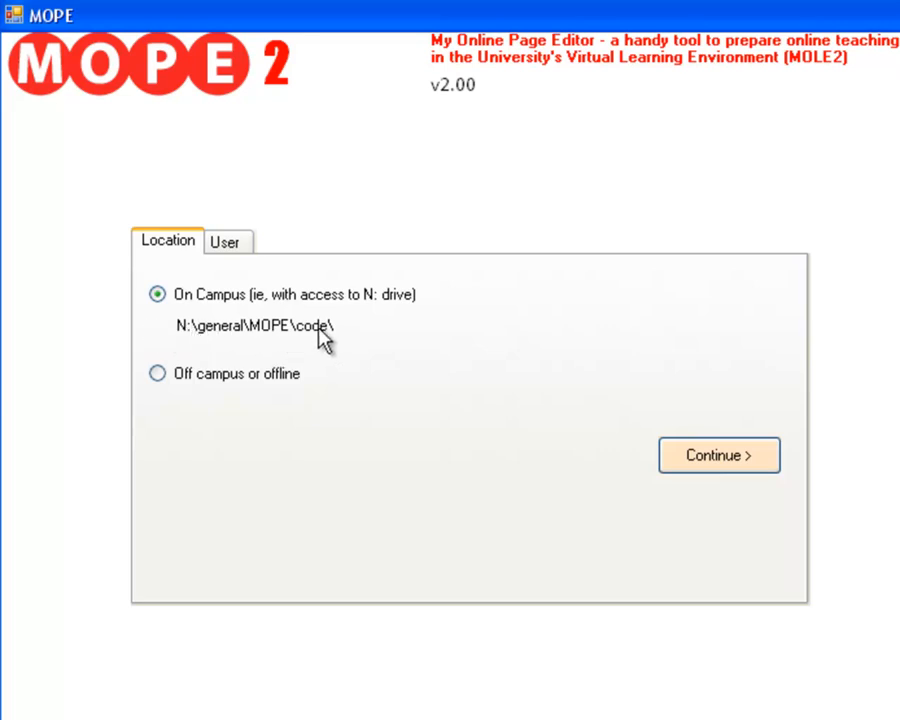
pyautogui.click(719, 462)
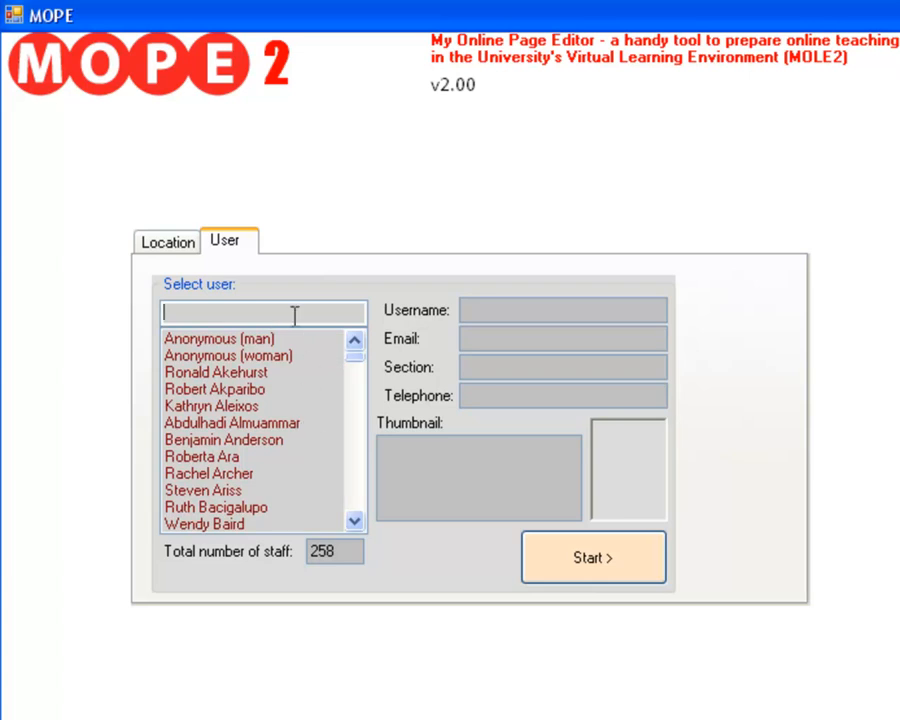
# Find the staff member by first name in the user list, select their entry and start the editor.
pyautogui.write('luke')
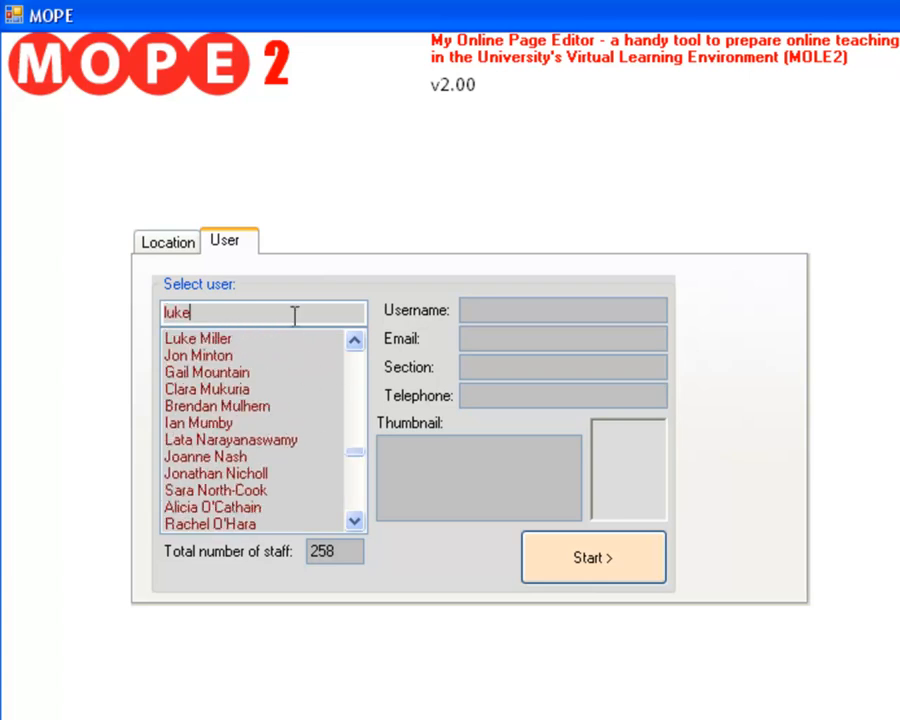
pyautogui.click(290, 340)
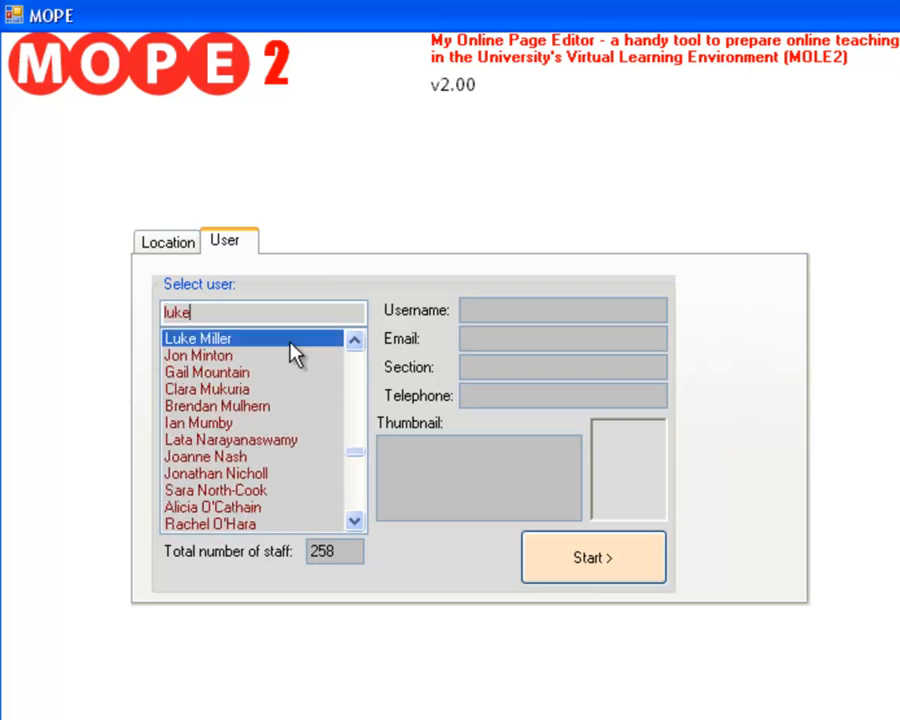
pyautogui.click(615, 562)
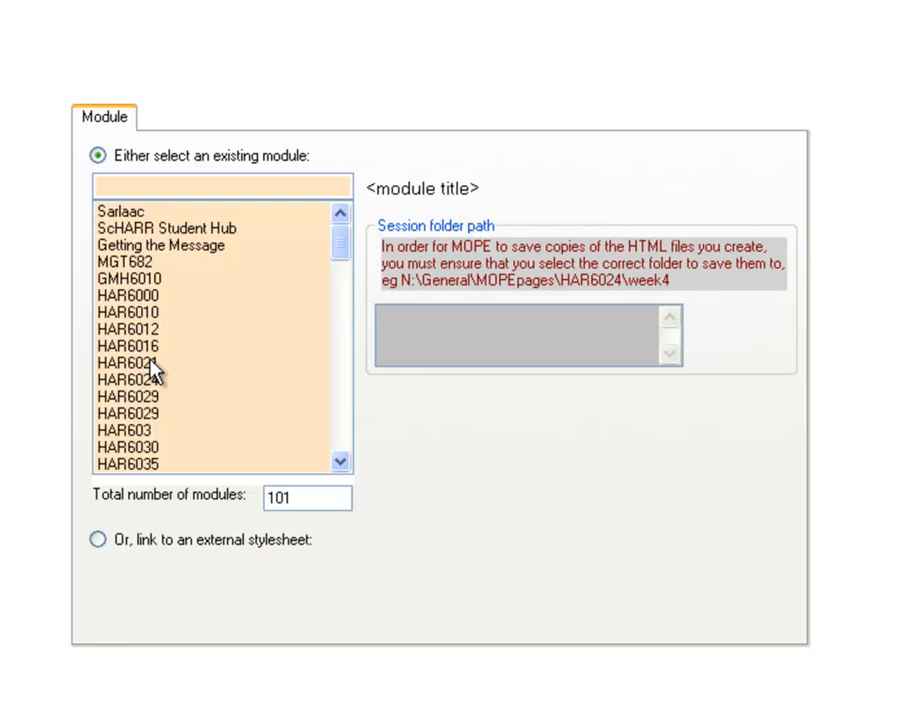
# Select the existing module HAR6114, set its session folder to N:\general\MOPEpages\HAR6114\week06 and proceed to page creation.
pyautogui.moveTo(343, 243); pyautogui.dragTo(346, 341)
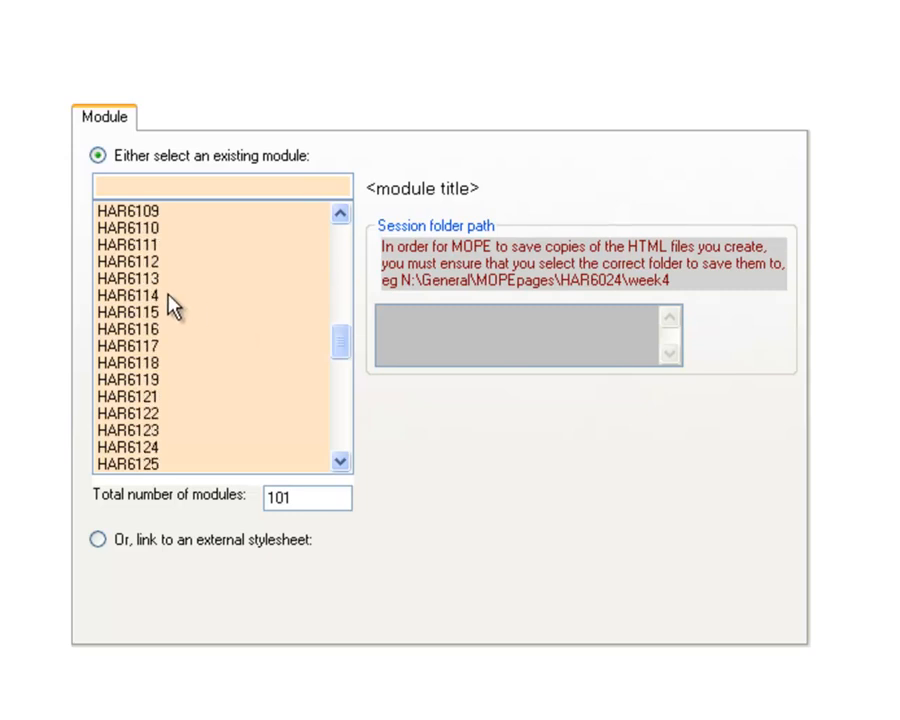
pyautogui.click(140, 295)
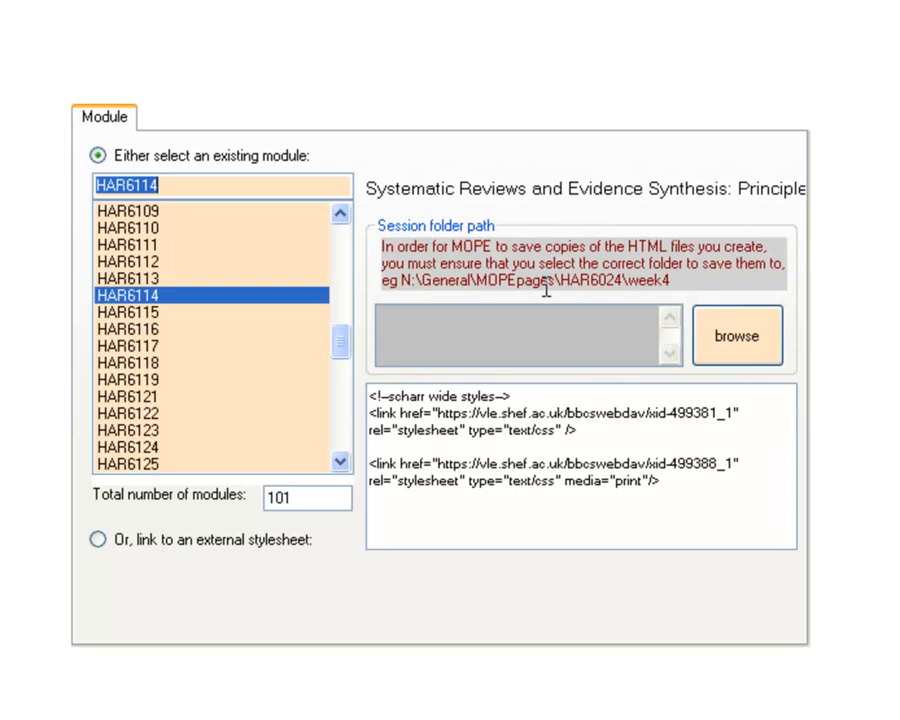
pyautogui.click(705, 342)
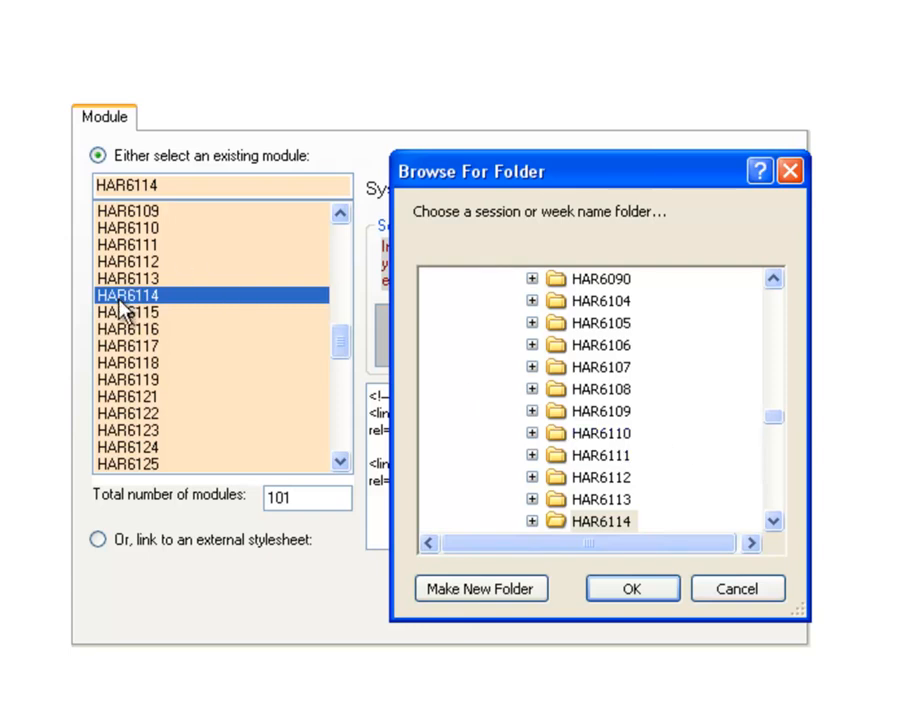
pyautogui.click(773, 520)
pyautogui.click(773, 520)
pyautogui.click(773, 520)
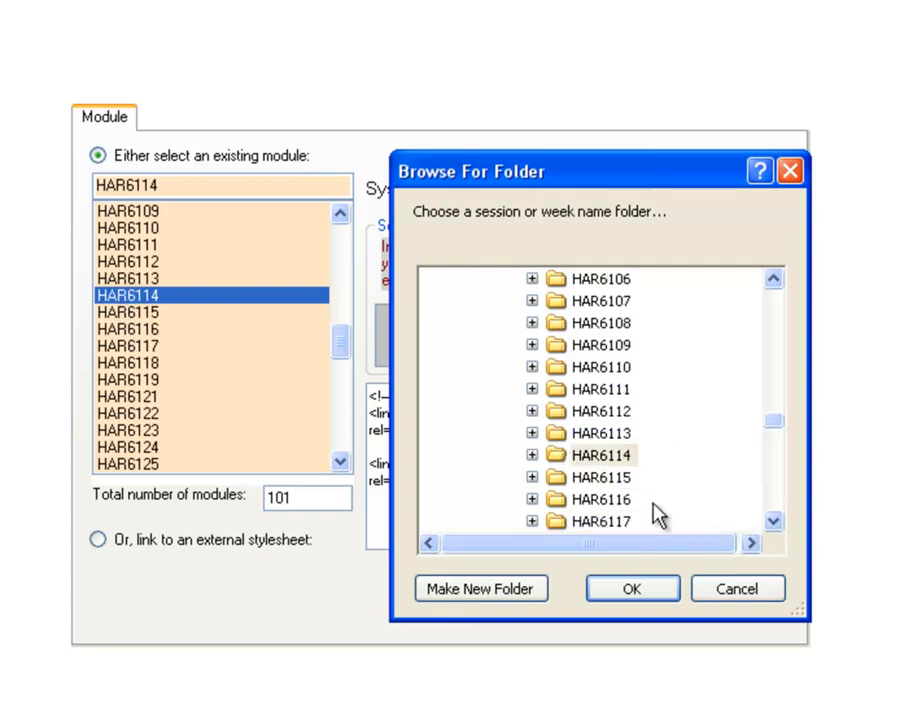
pyautogui.click(532, 456)
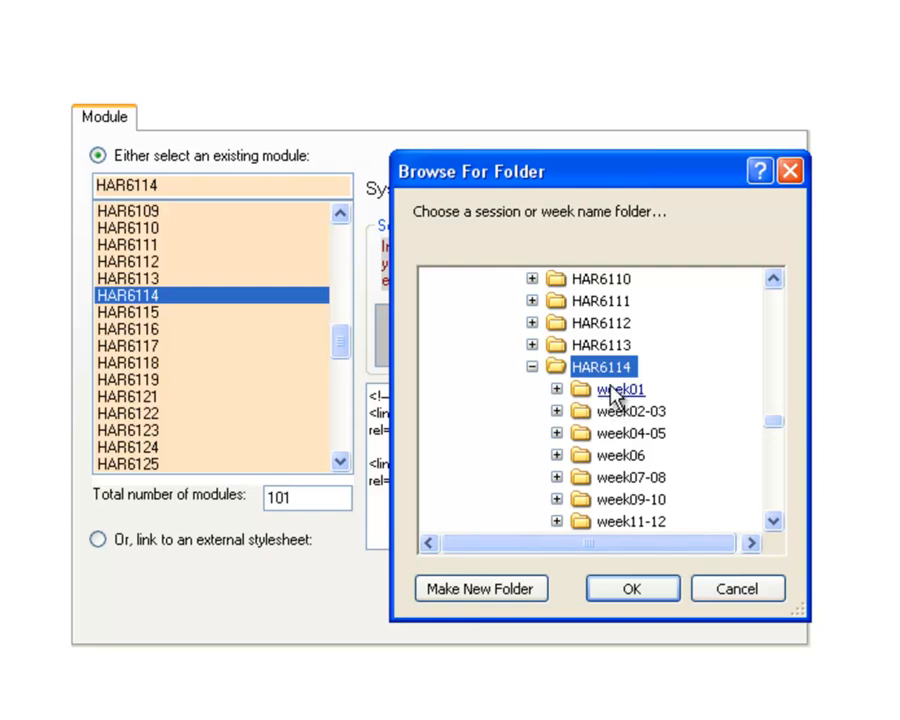
pyautogui.click(613, 458)
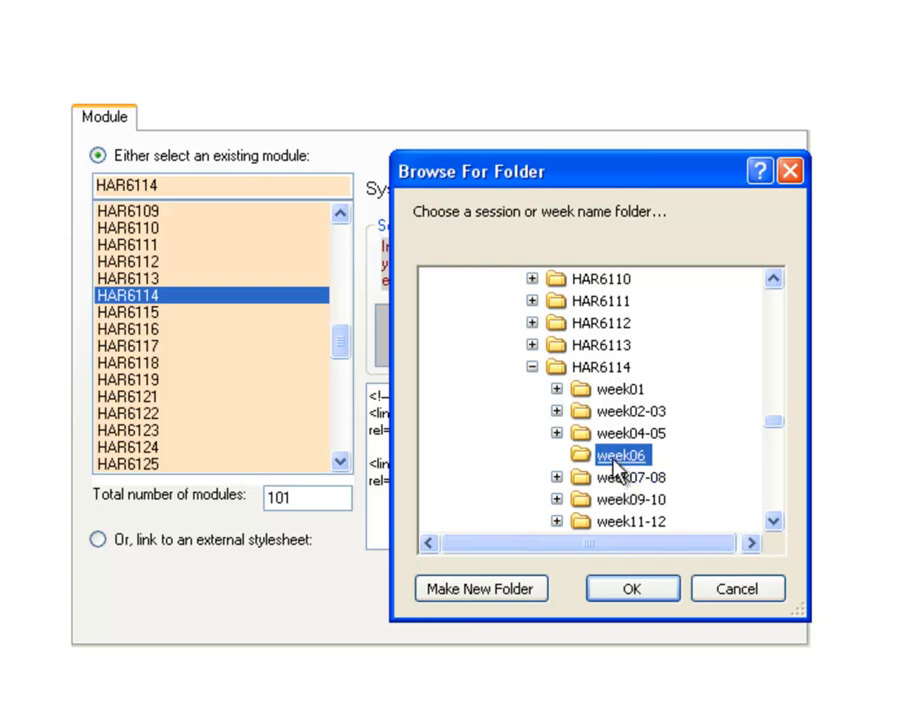
pyautogui.click(632, 589)
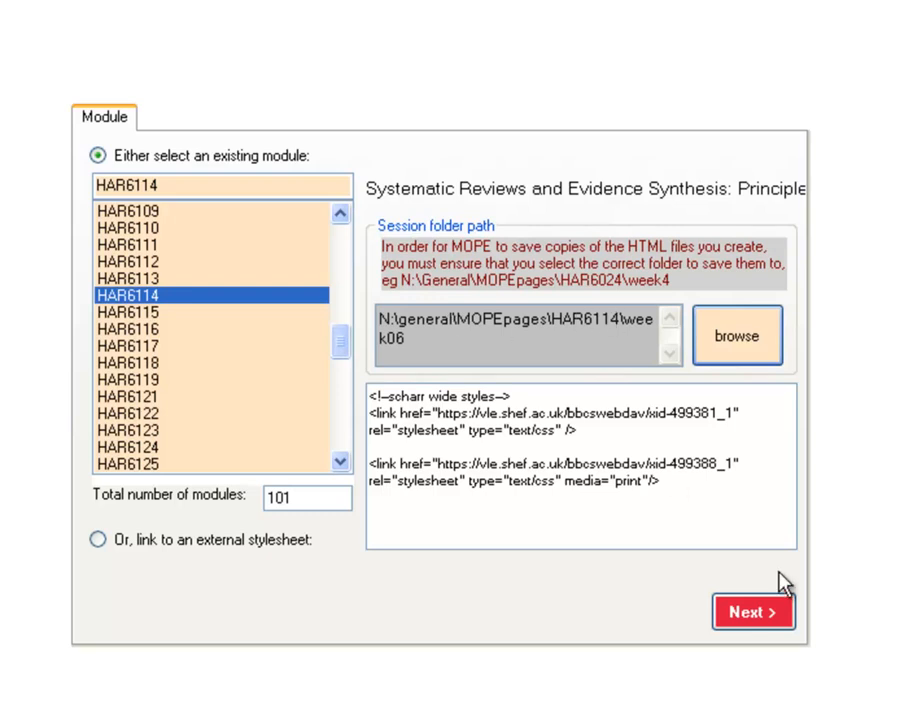
pyautogui.click(770, 613)
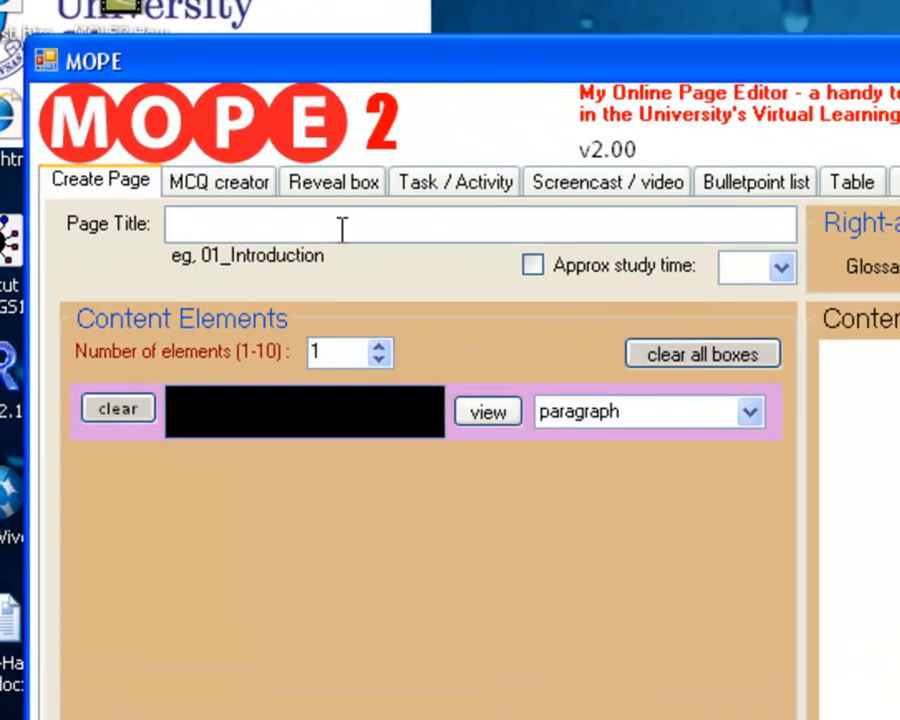
# Set the page title to "01_An introduction to wombat sexing".
pyautogui.click(181, 119)
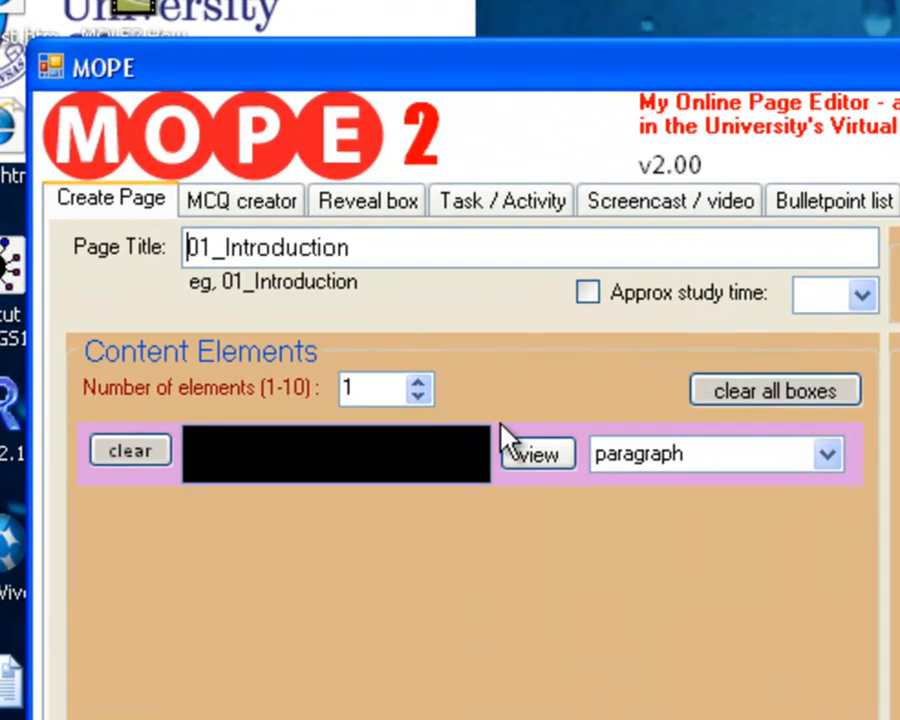
pyautogui.click(421, 252)
pyautogui.moveTo(390, 247); pyautogui.dragTo(129, 245)
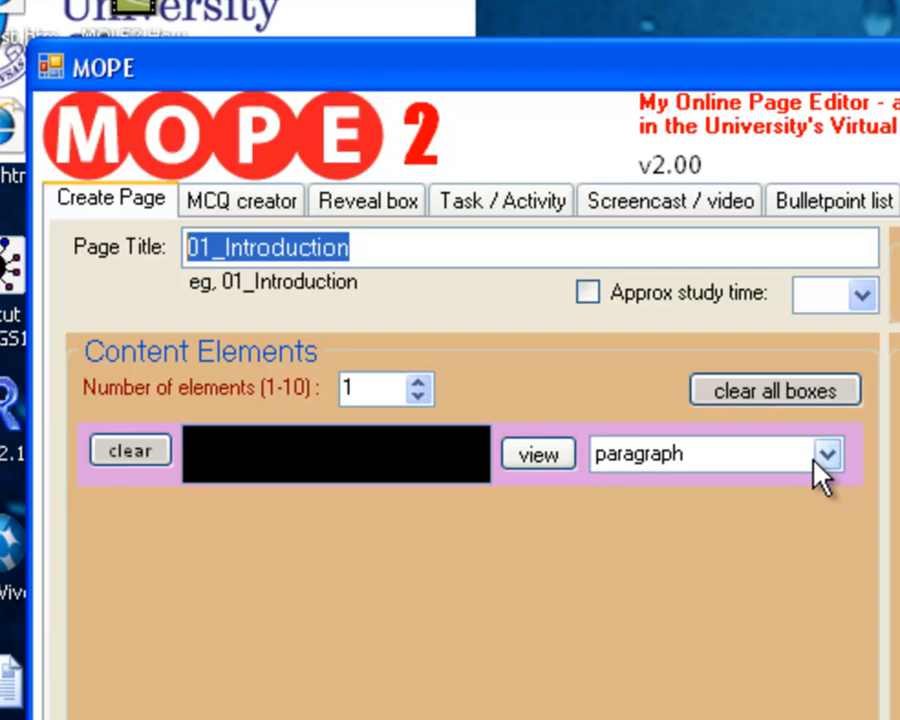
pyautogui.write('01')
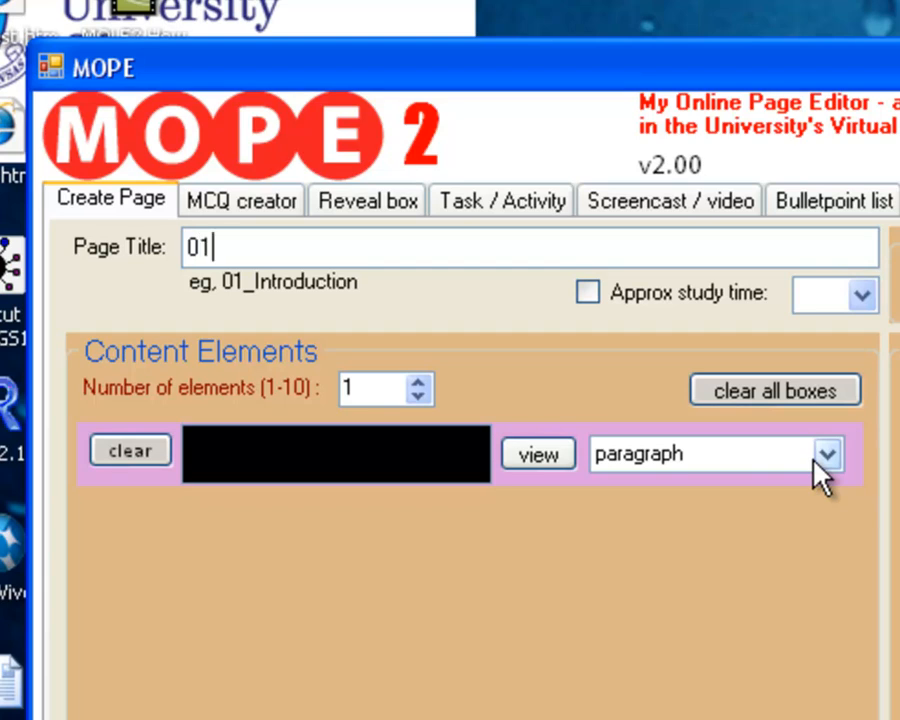
pyautogui.write('_An introductin')
pyautogui.press('BackSpace')
pyautogui.press('BackSpace')
pyautogui.write('ion to')
pyautogui.press('BackSpace')
pyautogui.press('BackSpace')
pyautogui.write('to')
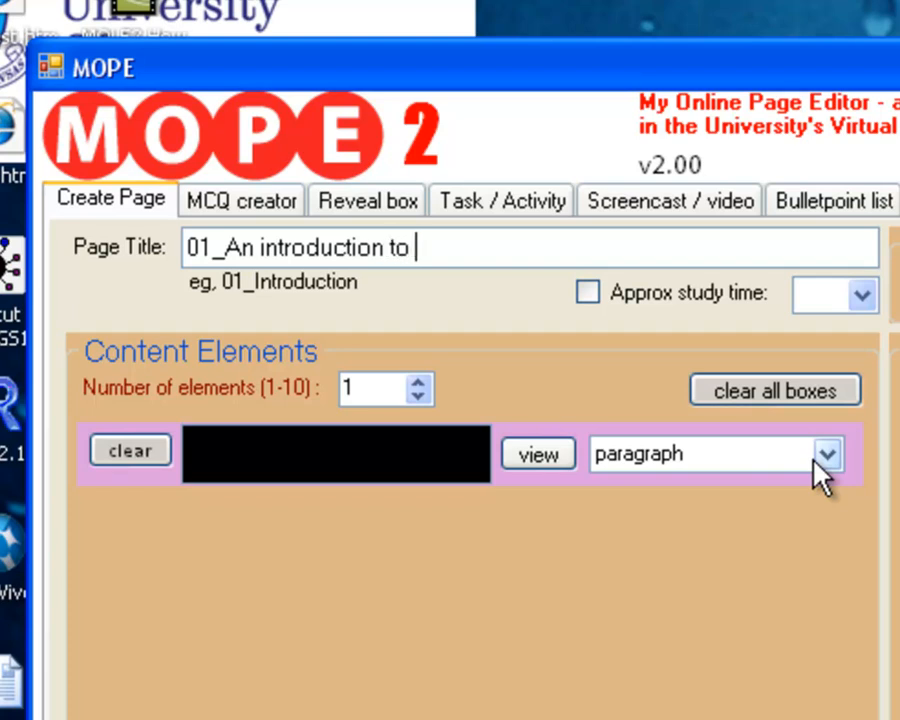
pyautogui.write(' wombat sexing')
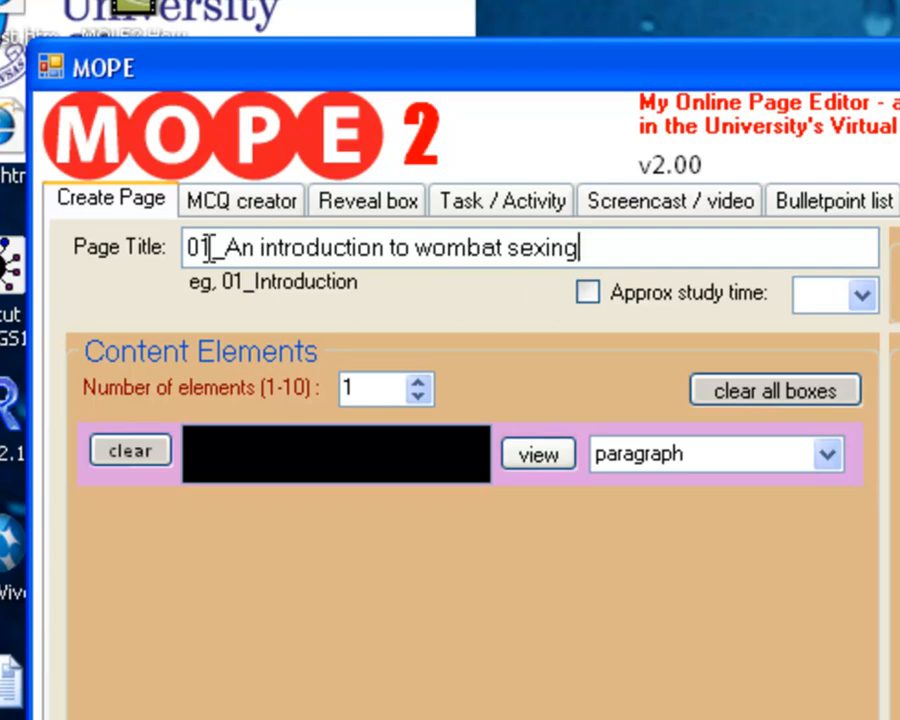
# Set the number of content elements on the page to 3.
pyautogui.moveTo(205, 247); pyautogui.dragTo(178, 243)
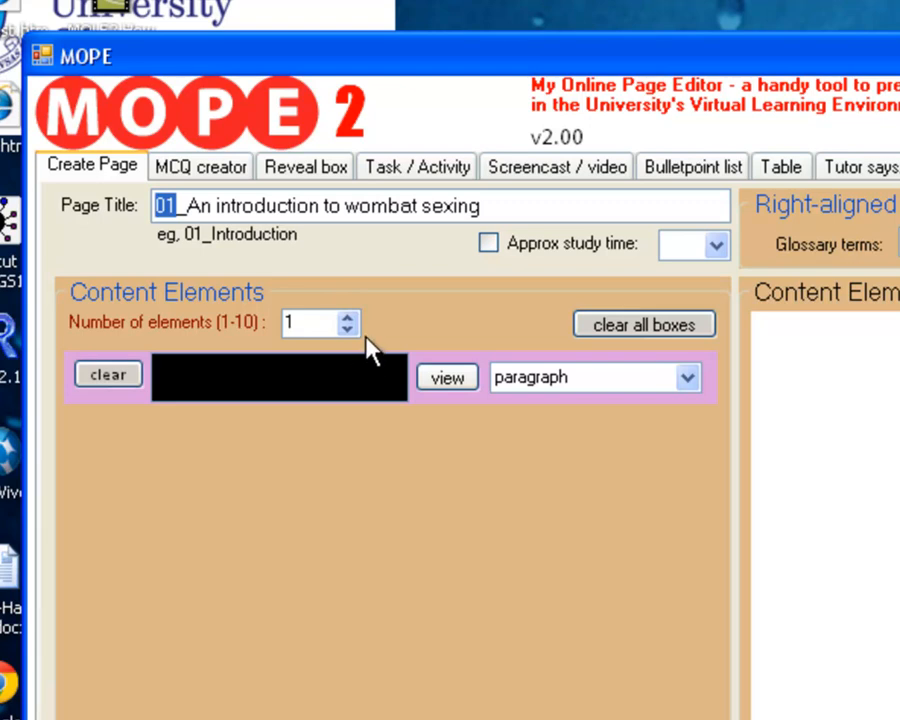
pyautogui.click(346, 316)
pyautogui.click(346, 316)
pyautogui.click(311, 375)
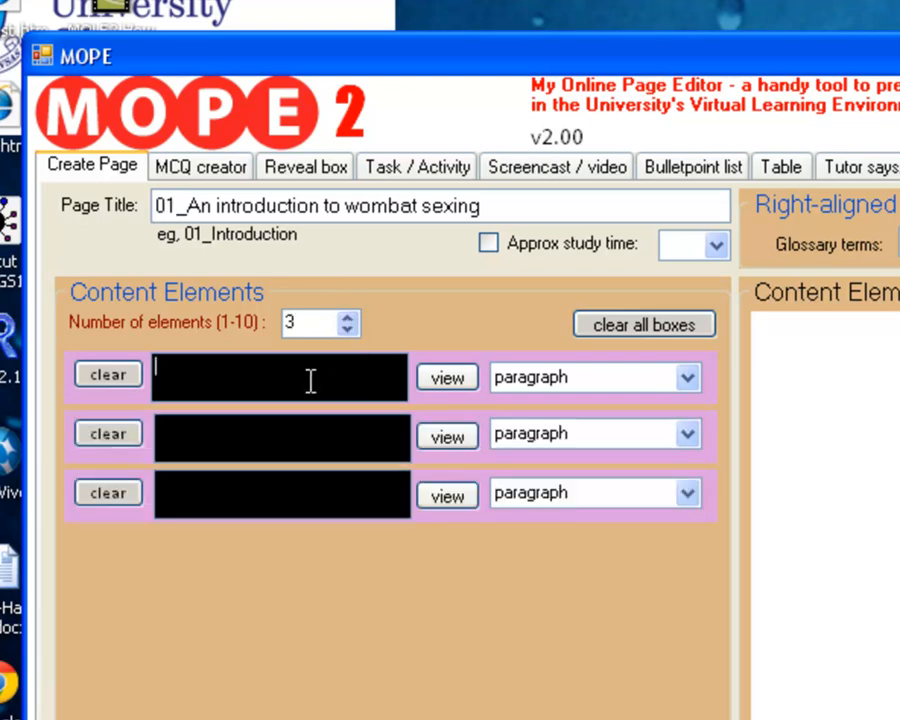
# Make the first content element a task / activity with its default details and preview it.
pyautogui.click(688, 381)
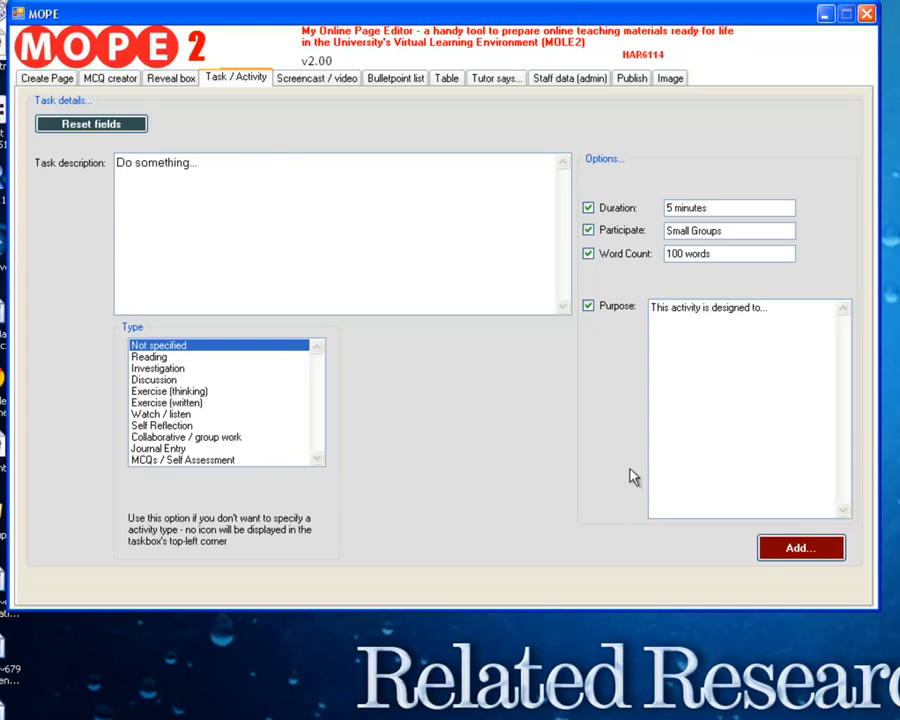
pyautogui.click(810, 555)
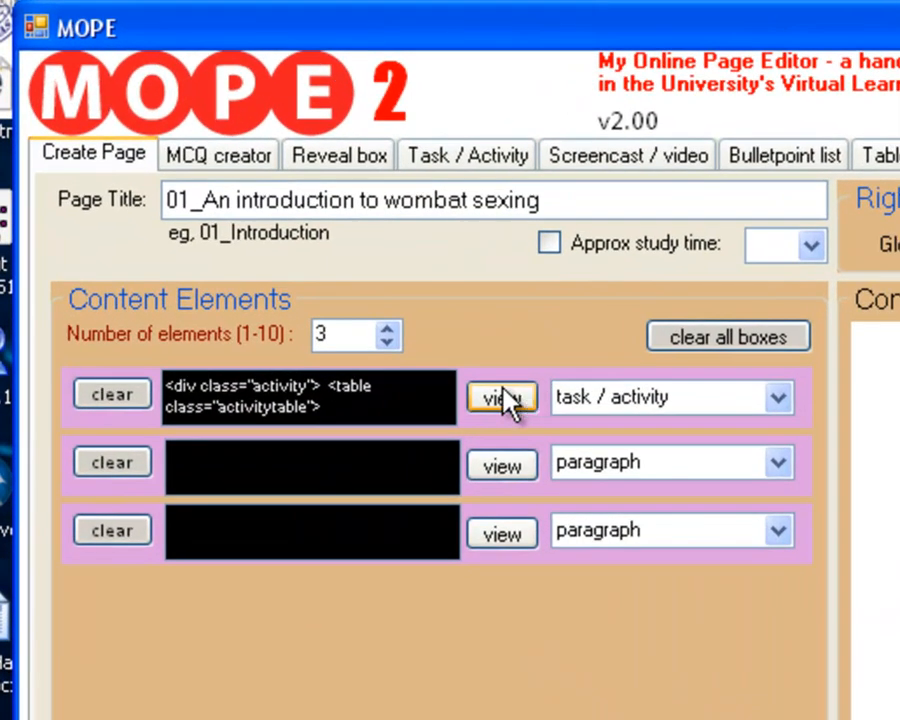
pyautogui.click(508, 399)
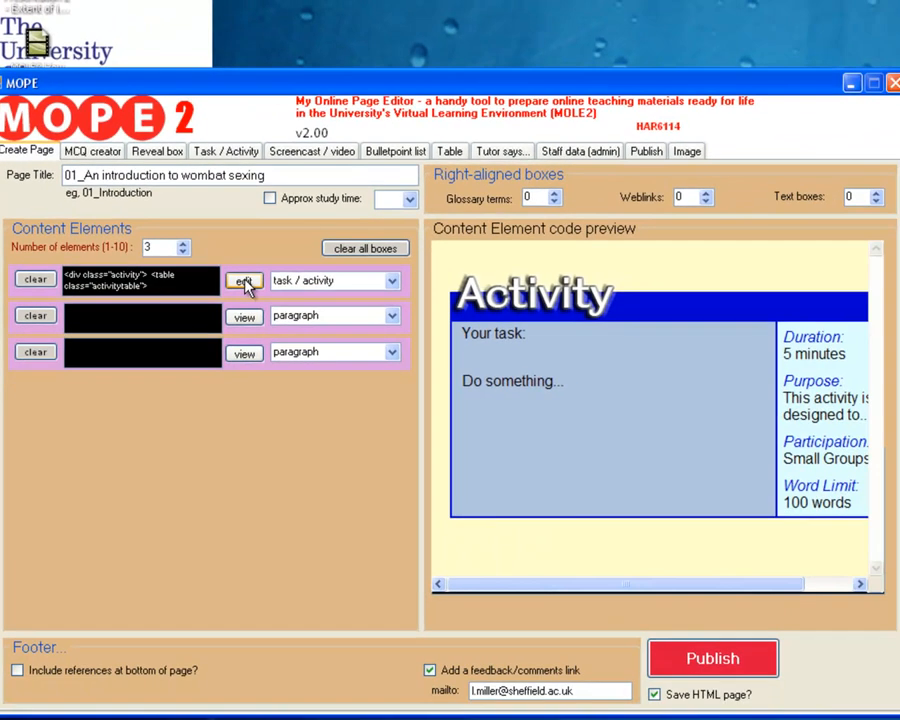
pyautogui.click(245, 281)
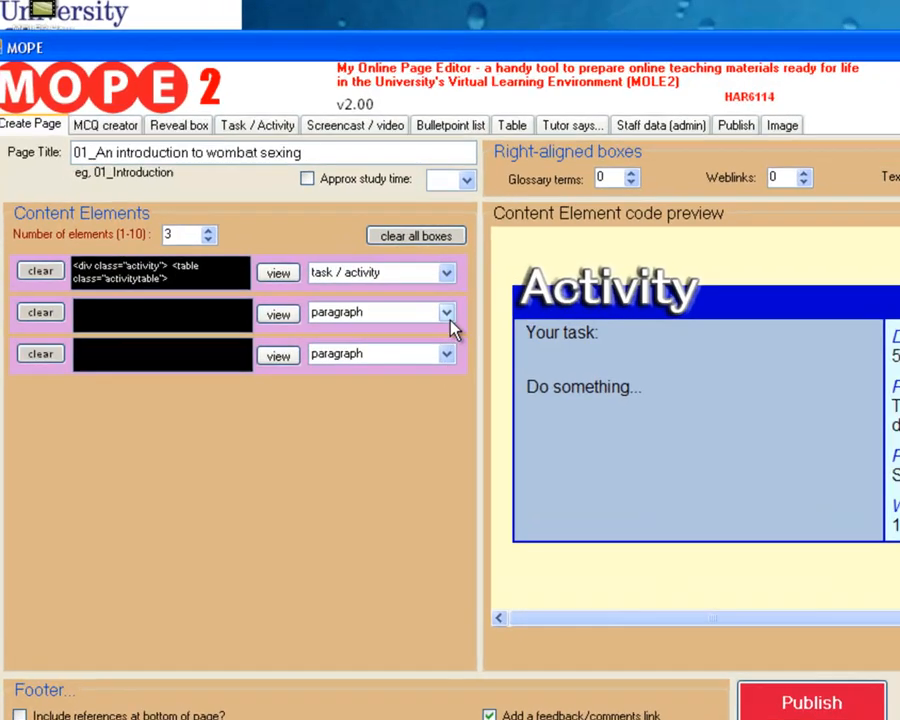
# Make the second content element a tutor says box and choose a staff member with a thumbnail photo as its tutor.
pyautogui.click(392, 316)
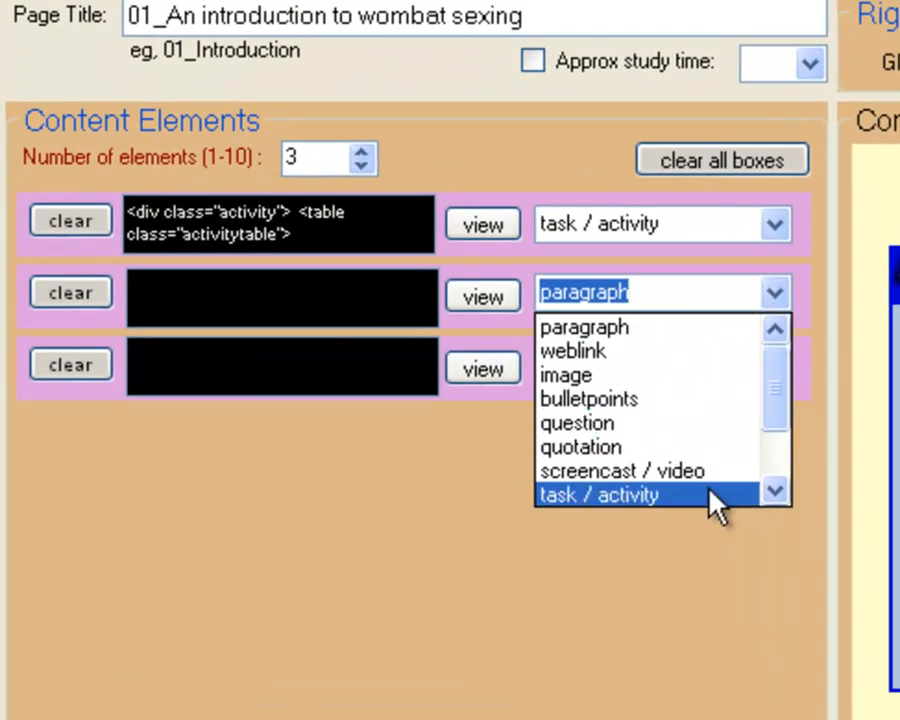
pyautogui.click(787, 466)
pyautogui.click(645, 446)
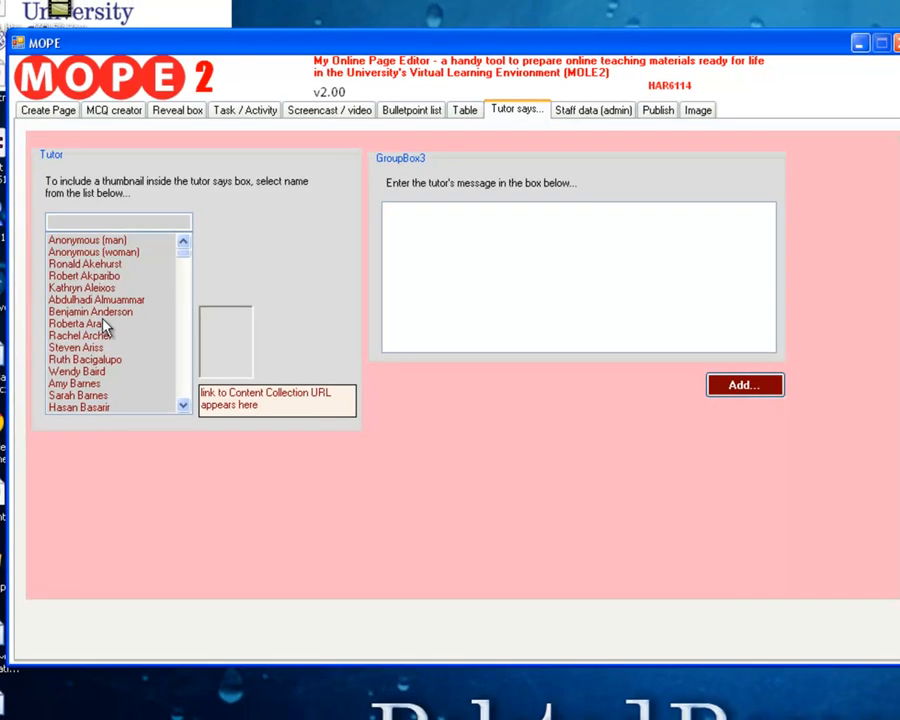
pyautogui.click(105, 396)
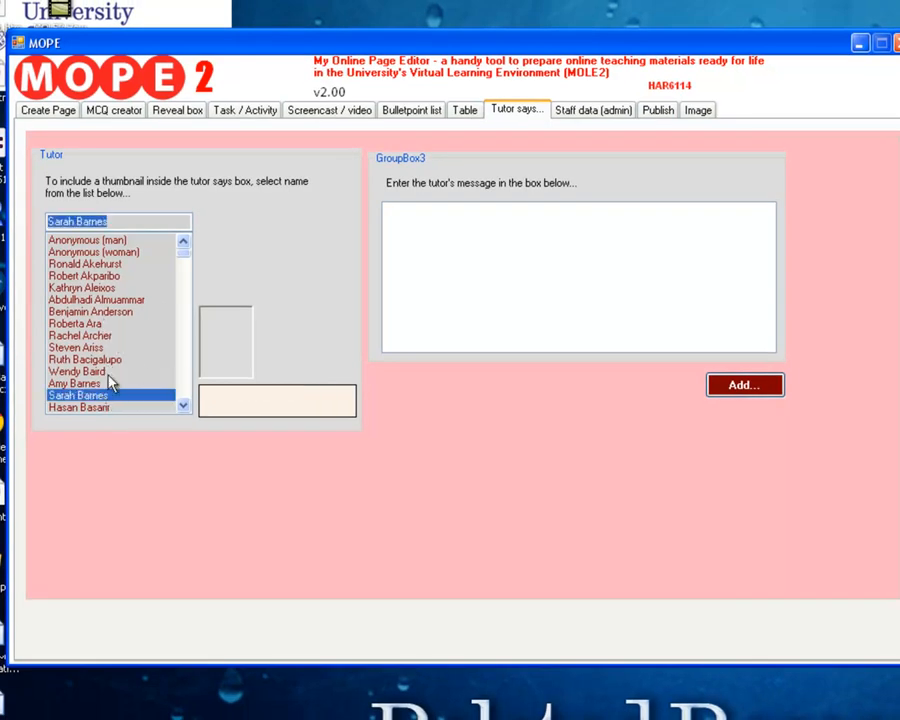
pyautogui.click(108, 383)
# Enter the tutor's message "Hello students and welcome to week 6" and add the box to the page.
pyautogui.click(536, 260)
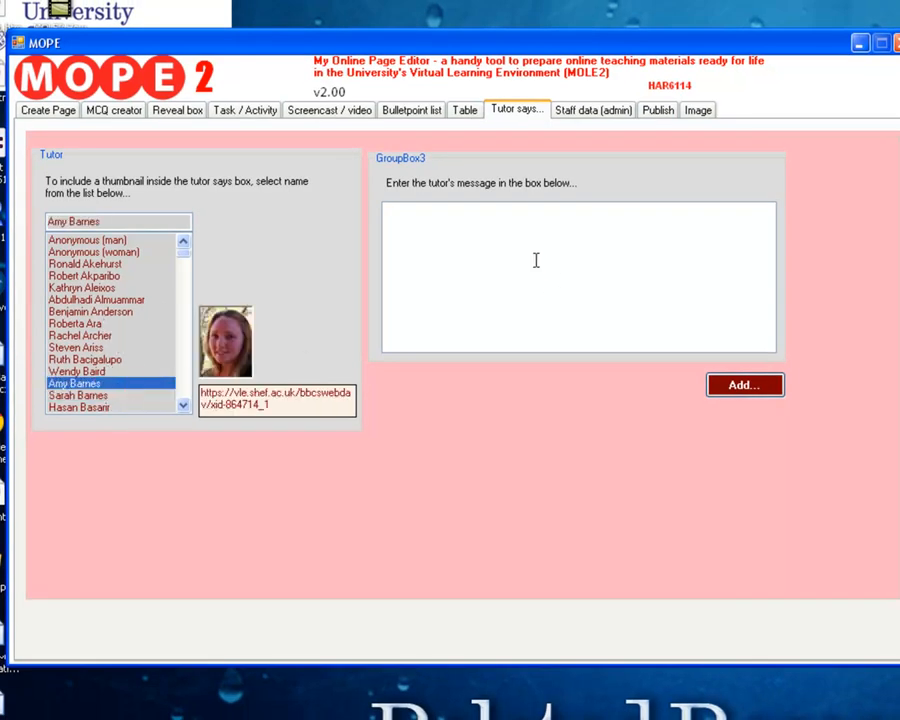
pyautogui.write('Hello st')
pyautogui.write('udents and welcome to the s')
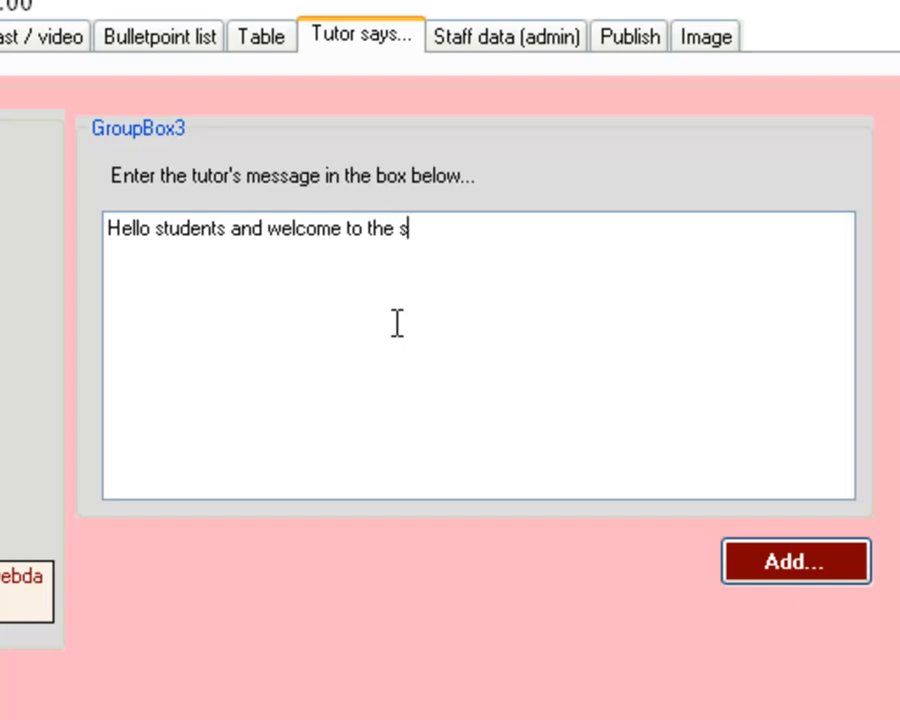
pyautogui.press('BackSpace')
pyautogui.press('BackSpace')
pyautogui.press('BackSpace')
pyautogui.write('week')
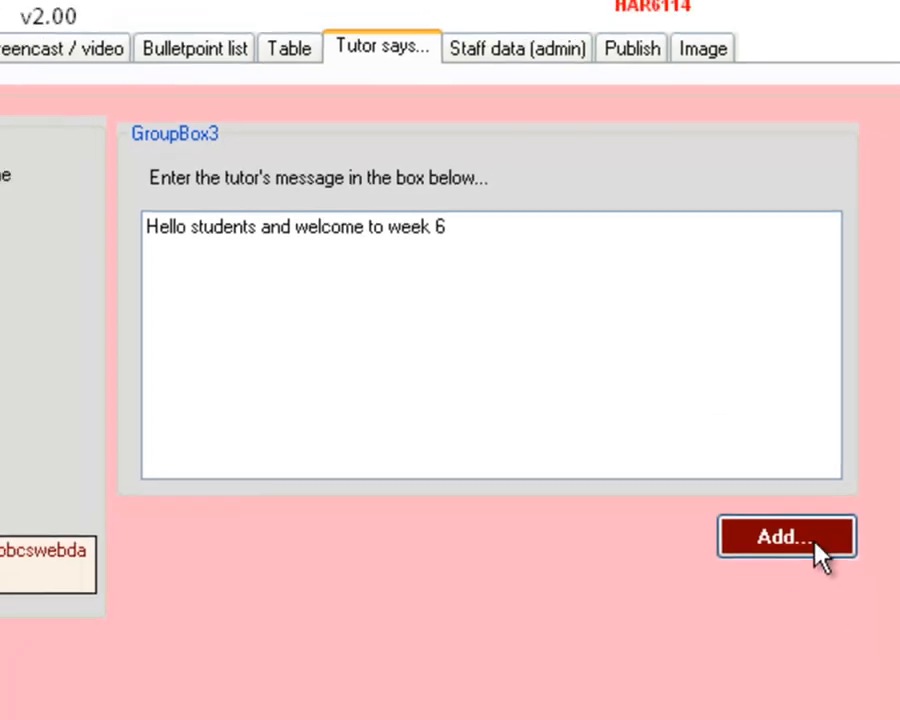
pyautogui.click(808, 568)
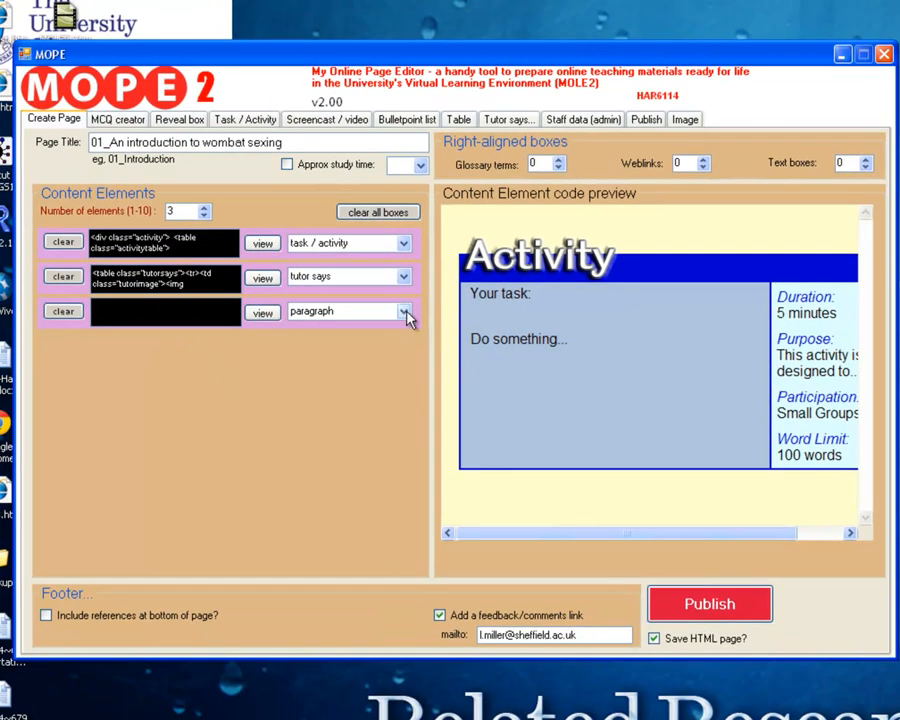
# Make the third content element a quotation reading "This is a quotation" and accept the suggested author reference.
pyautogui.click(405, 313)
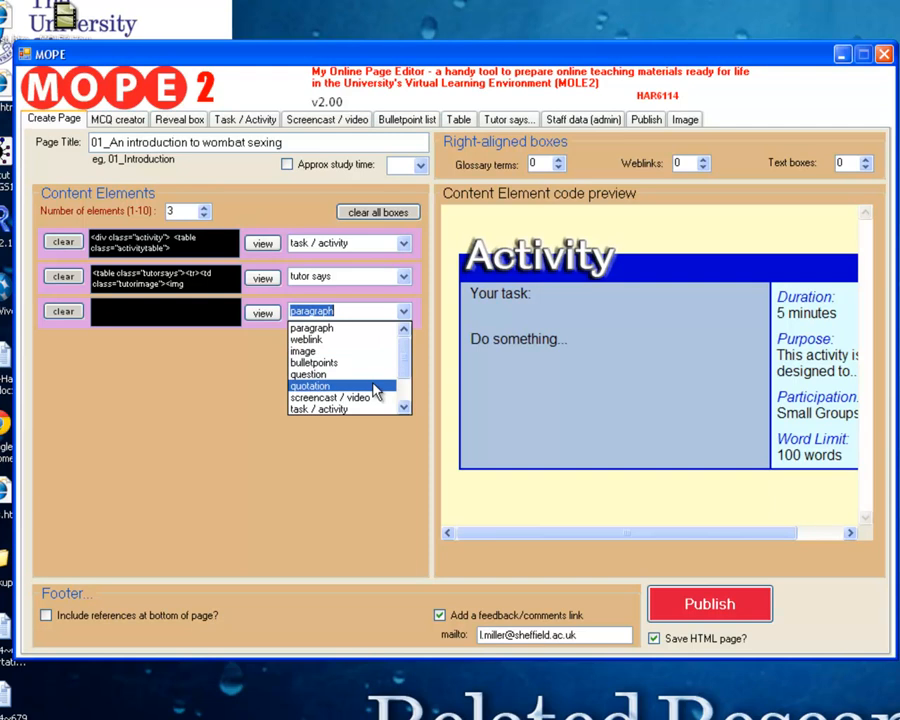
pyautogui.click(375, 390)
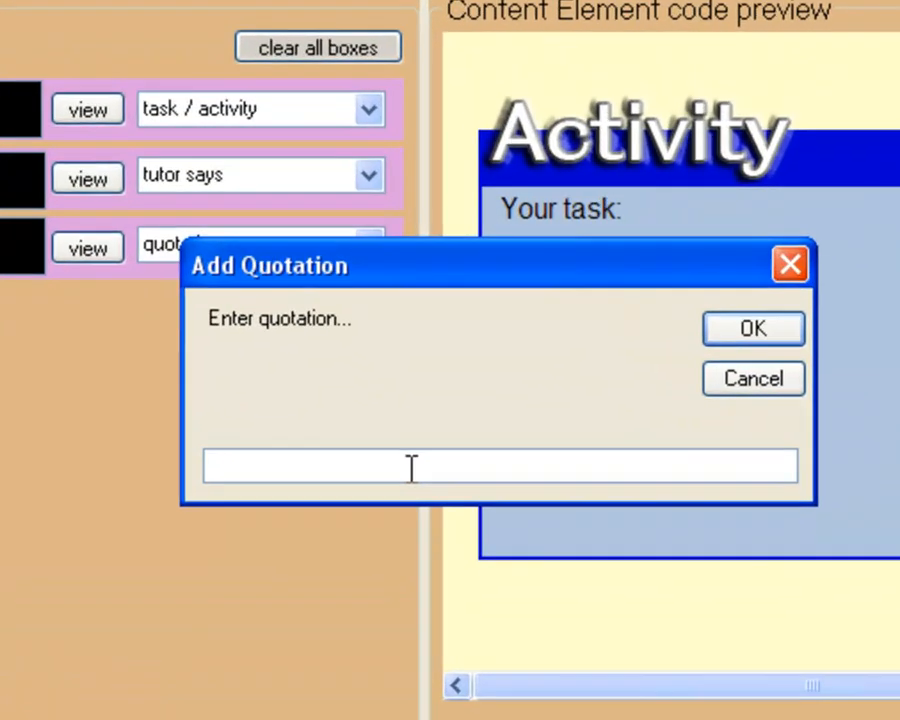
pyautogui.write('This is w')
pyautogui.press('BackSpace')
pyautogui.write('q ')
pyautogui.write('quoat')
pyautogui.press('BackSpace')
pyautogui.press('BackSpace')
pyautogui.write('tation')
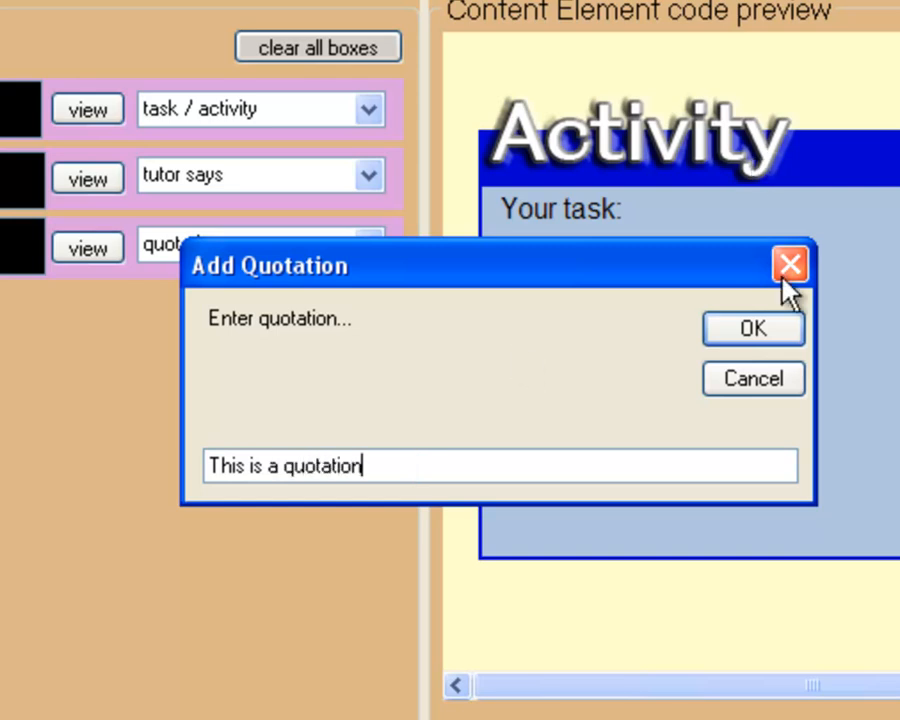
pyautogui.click(725, 335)
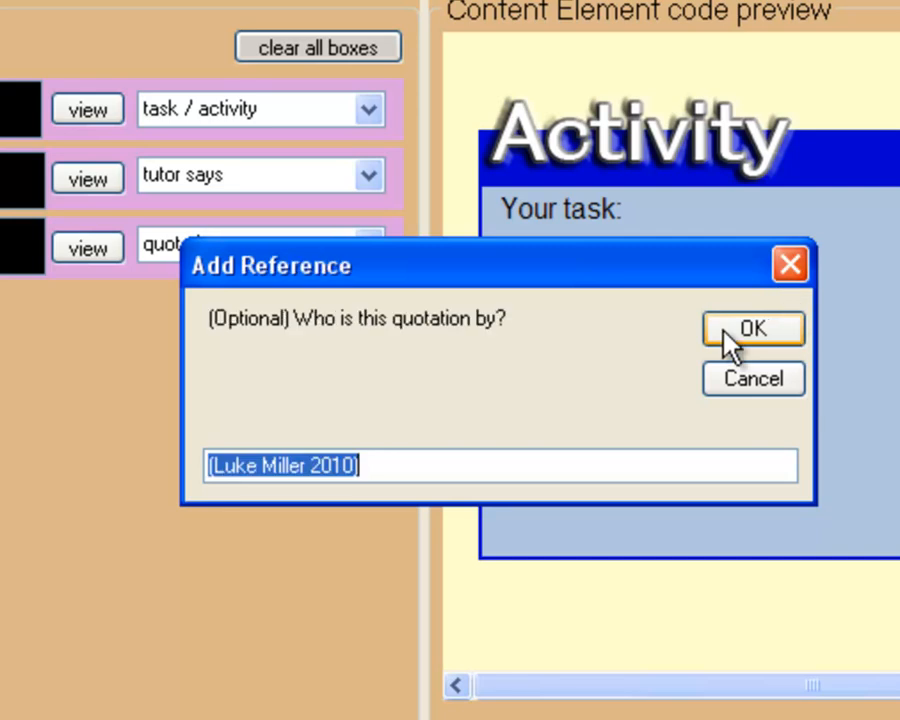
pyautogui.click(788, 340)
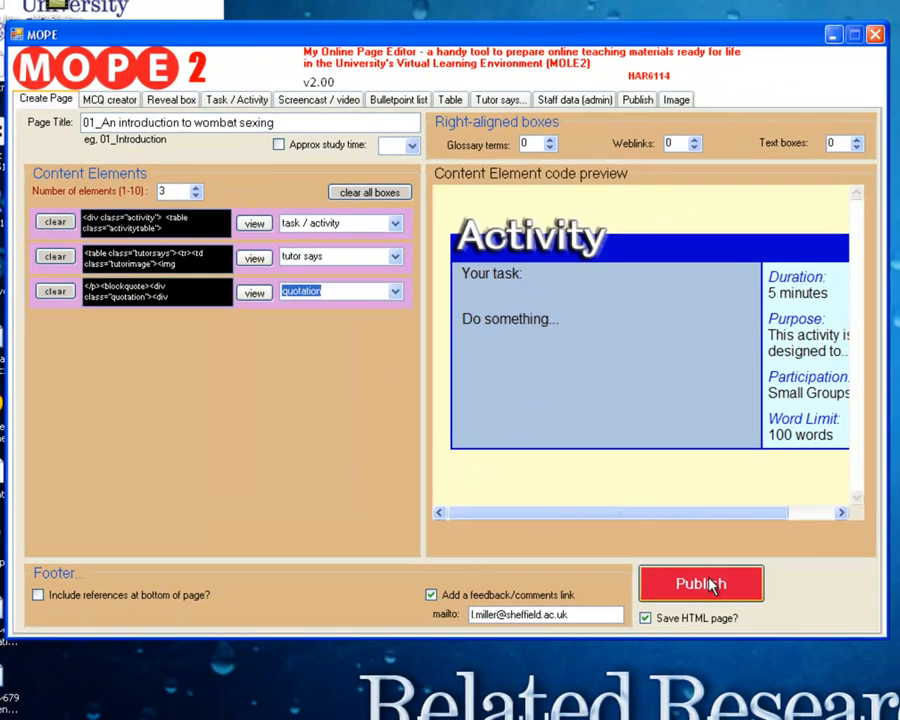
# Publish the page, review it down to the footer and check the file path it was saved to.
pyautogui.click(712, 587)
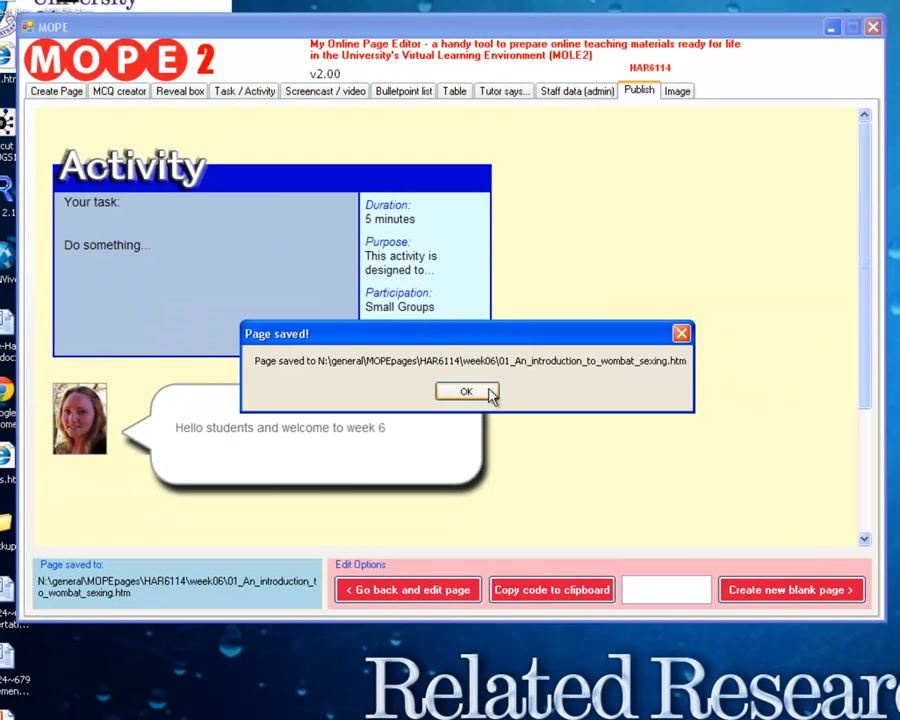
pyautogui.click(466, 392)
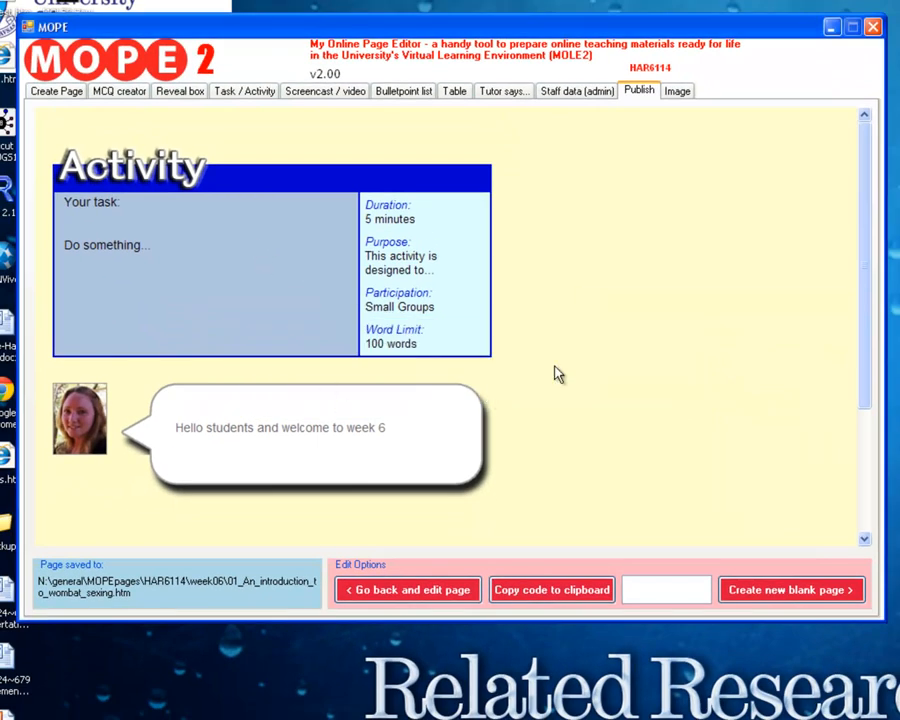
pyautogui.moveTo(866, 319); pyautogui.dragTo(866, 449)
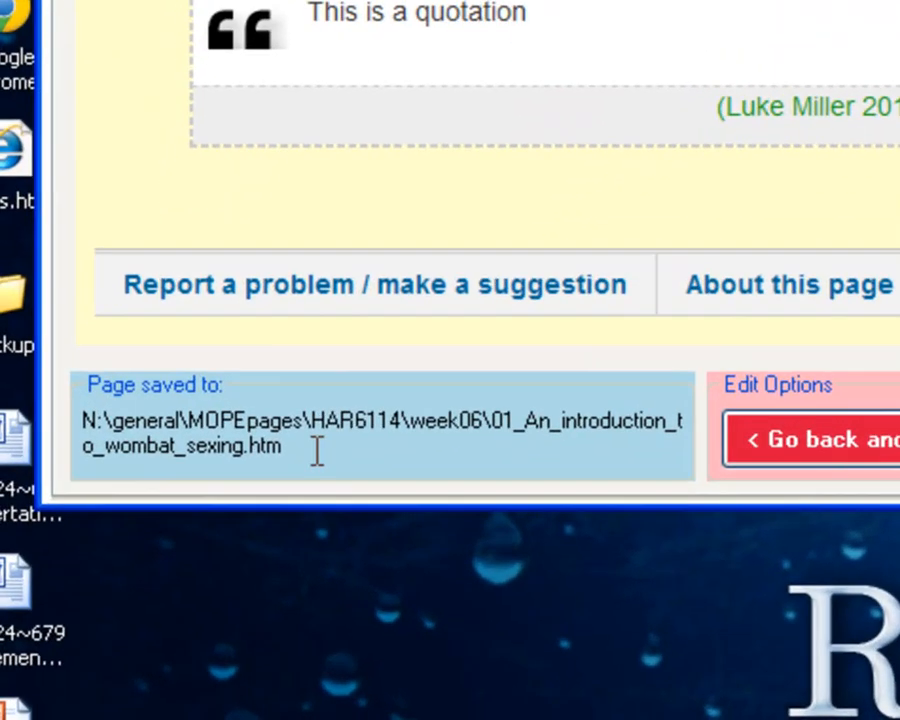
pyautogui.moveTo(145, 593); pyautogui.dragTo(103, 592)
pyautogui.moveTo(222, 447); pyautogui.dragTo(90, 412)
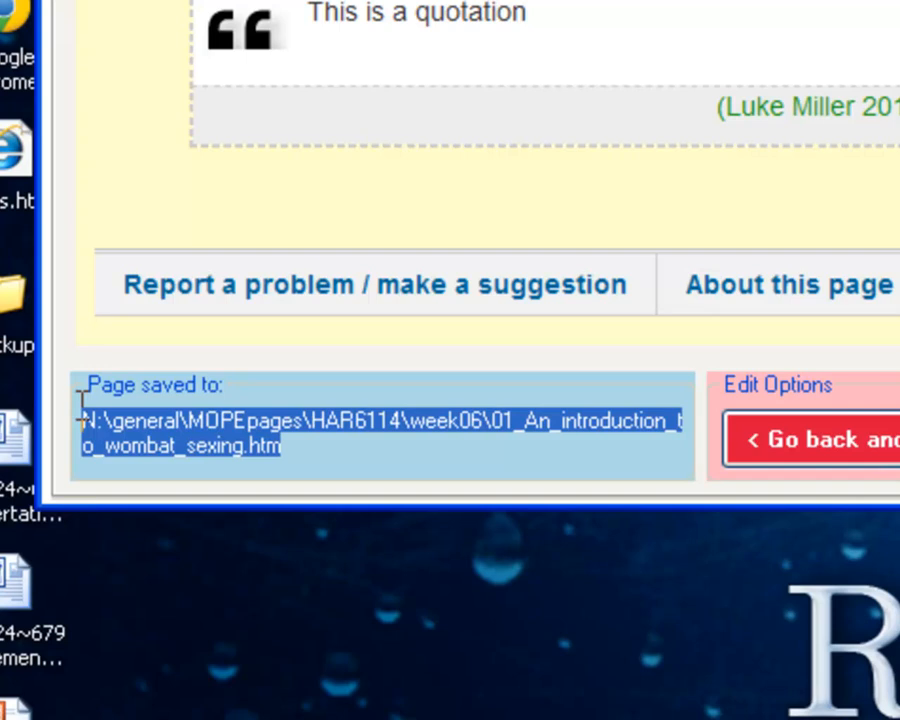
pyautogui.click(340, 452)
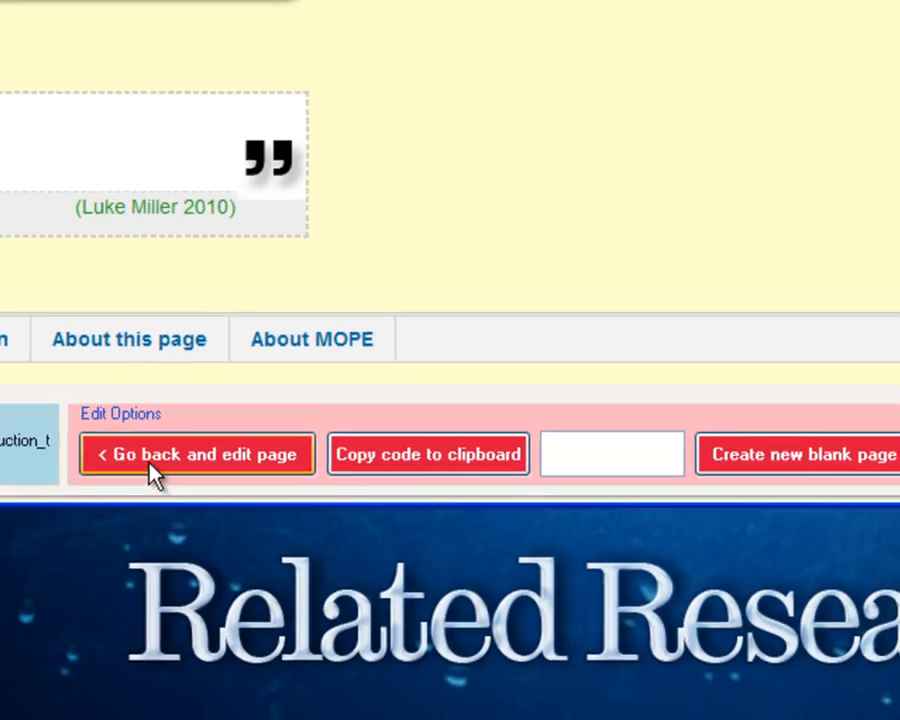
# Go back to editing the wombat sexing page and publish it again.
pyautogui.click(125, 447)
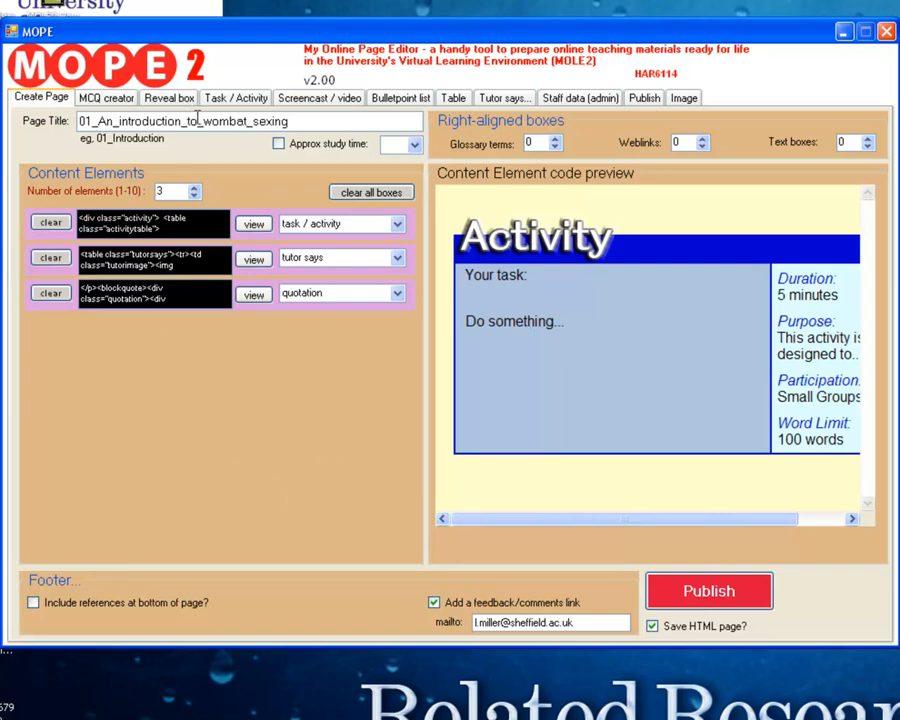
pyautogui.click(708, 590)
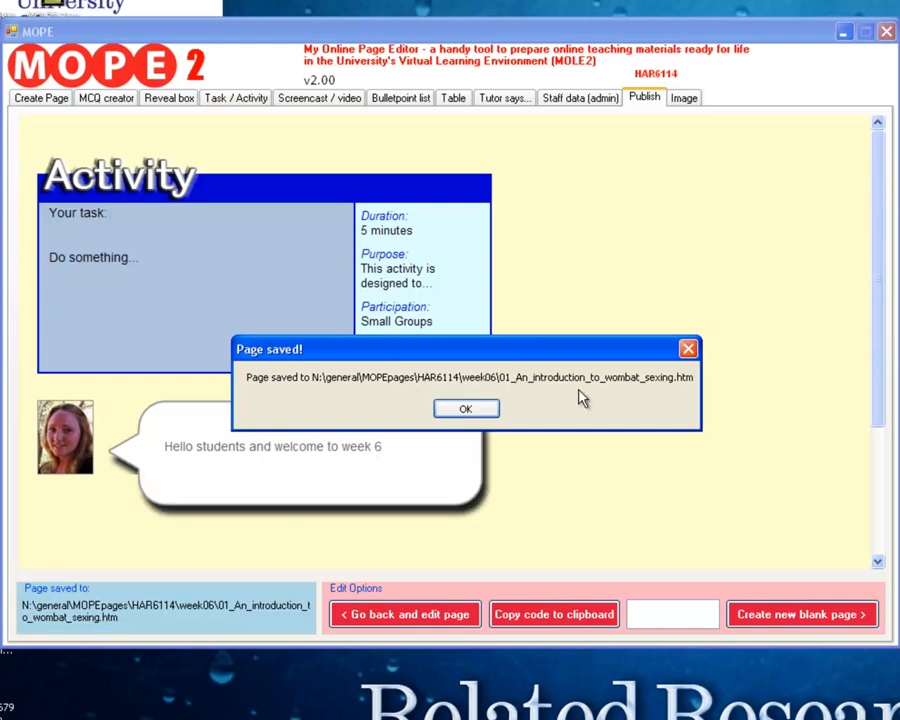
pyautogui.click(489, 412)
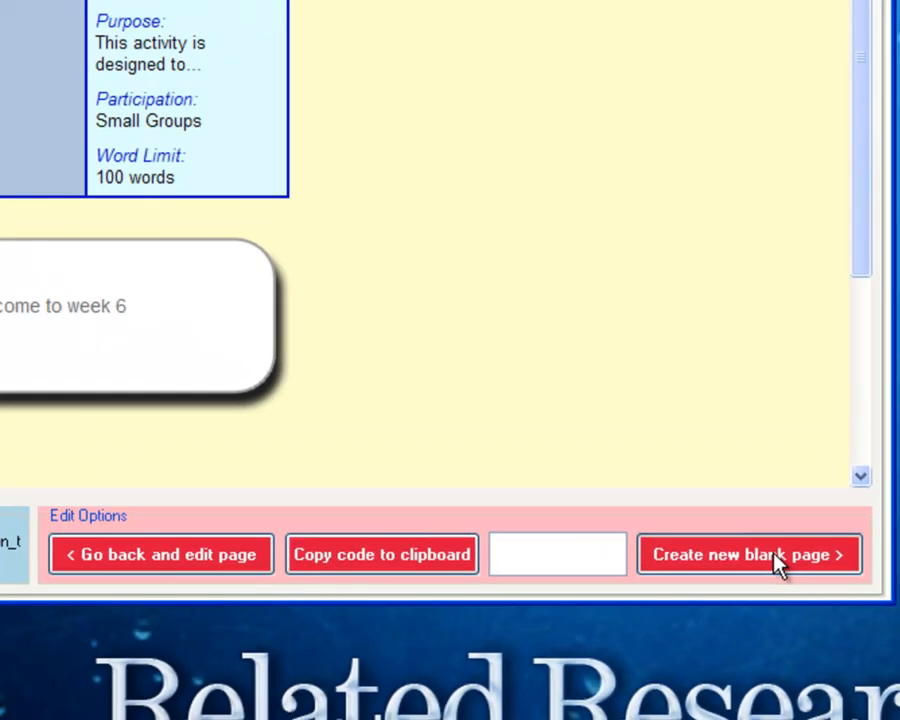
# Start a new blank page and close the page editor.
pyautogui.click(745, 520)
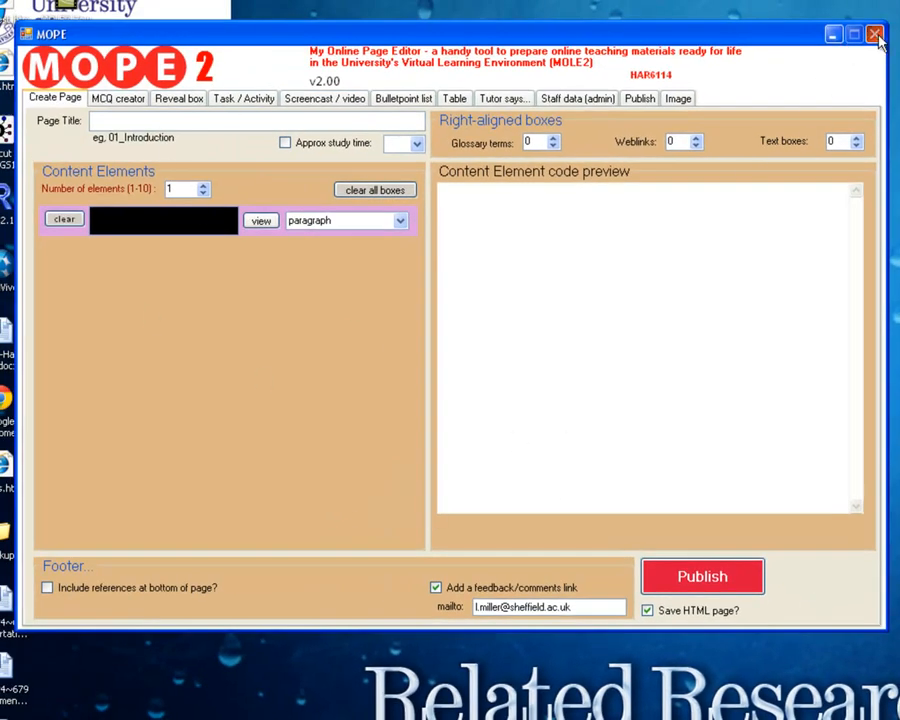
pyautogui.click(875, 36)
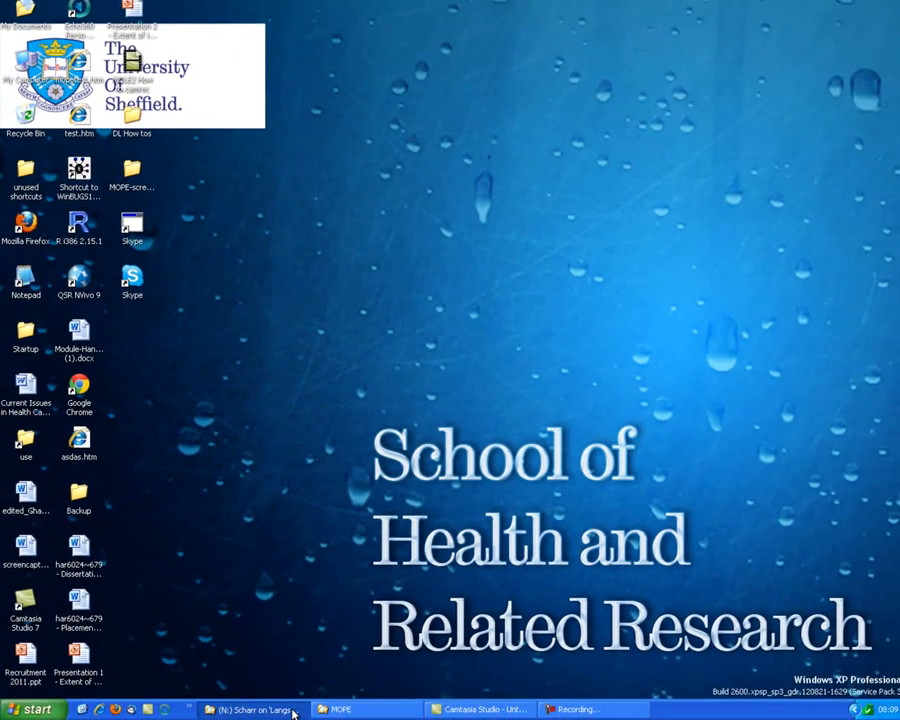
# Switch to Windows Explorer and open the folder N:\general\MOPEpages\HAR6114\week06.
pyautogui.click(291, 709)
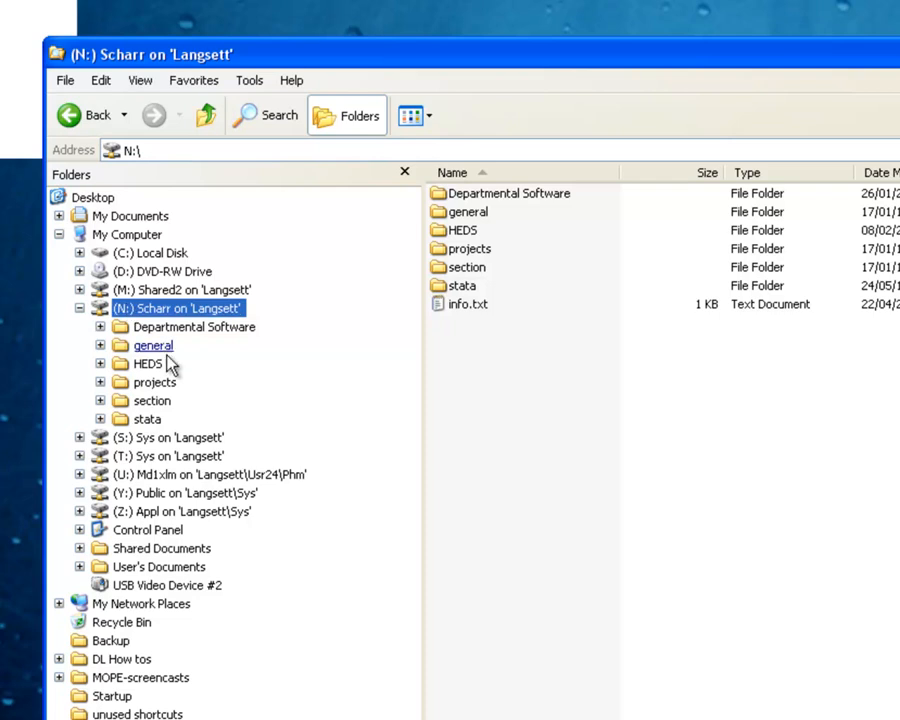
pyautogui.click(152, 343)
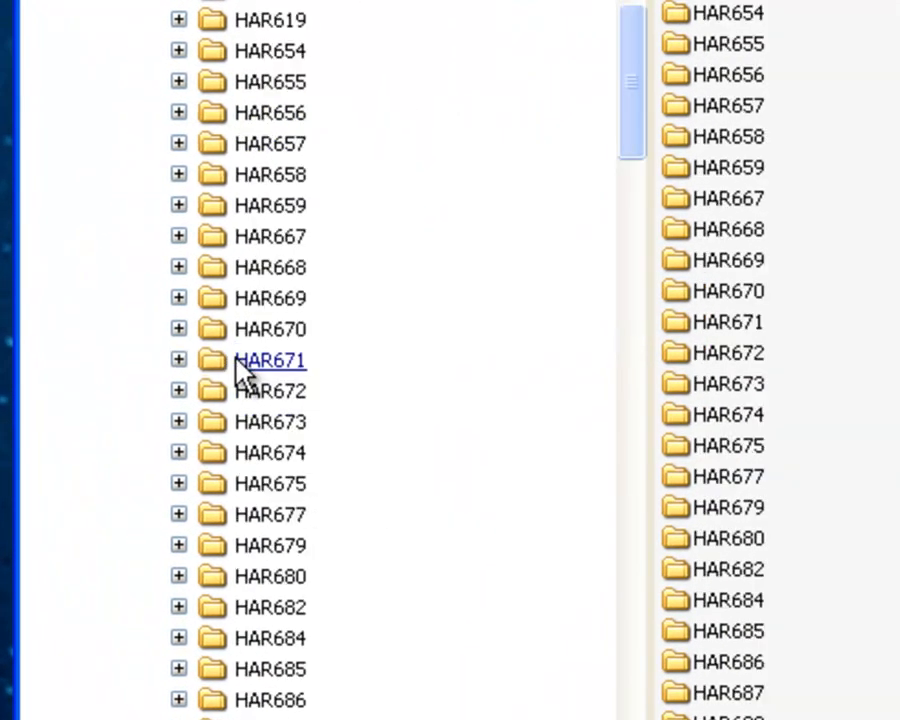
pyautogui.scroll(-16, 450, 360)
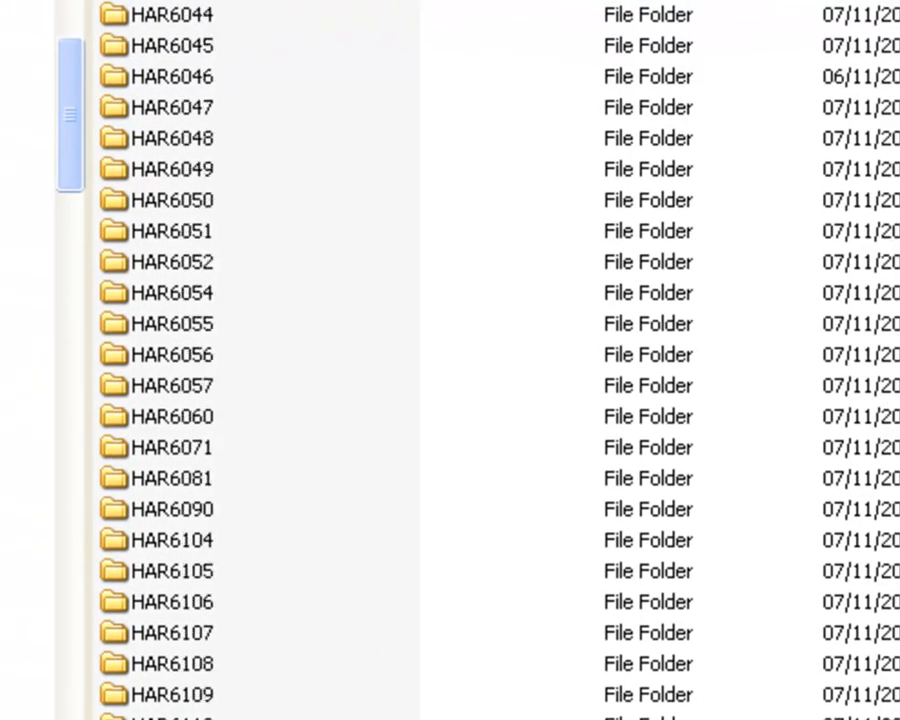
pyautogui.scroll(-5, 450, 360)
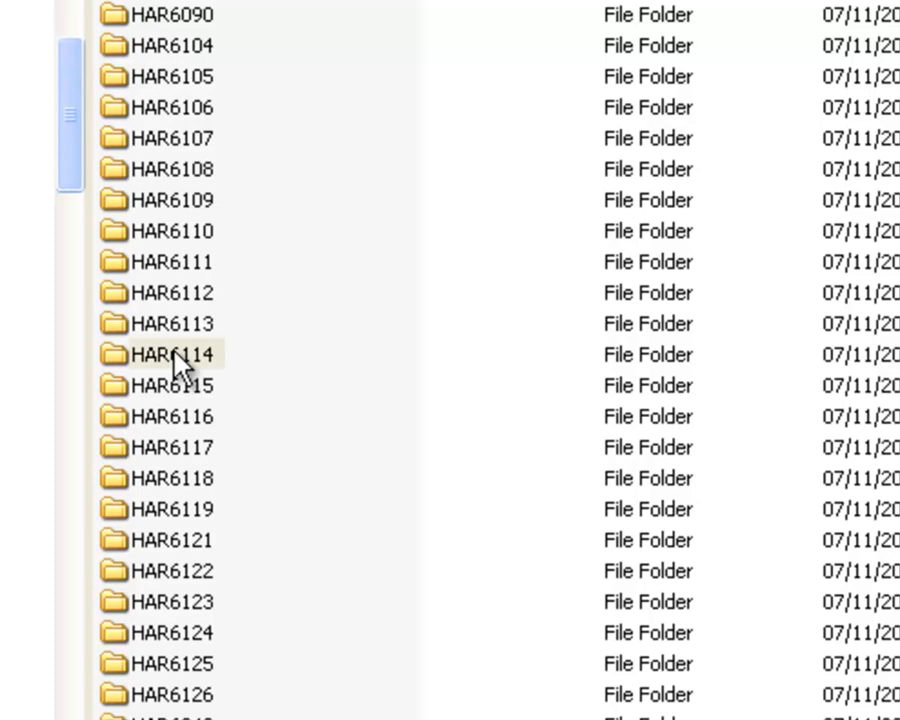
pyautogui.doubleClick(175, 365)
pyautogui.click(178, 289)
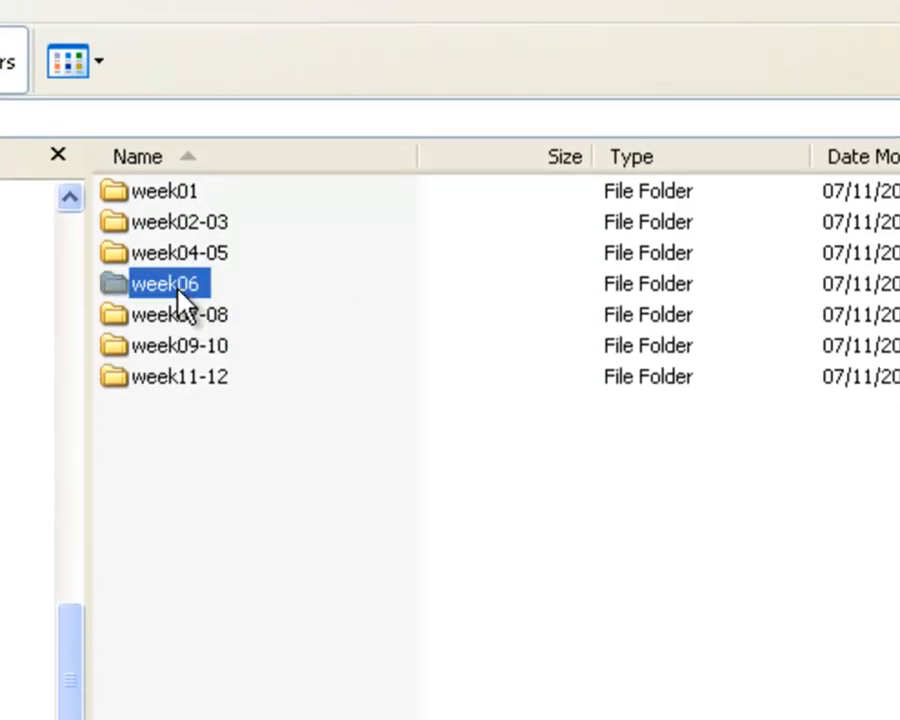
pyautogui.doubleClick(178, 291)
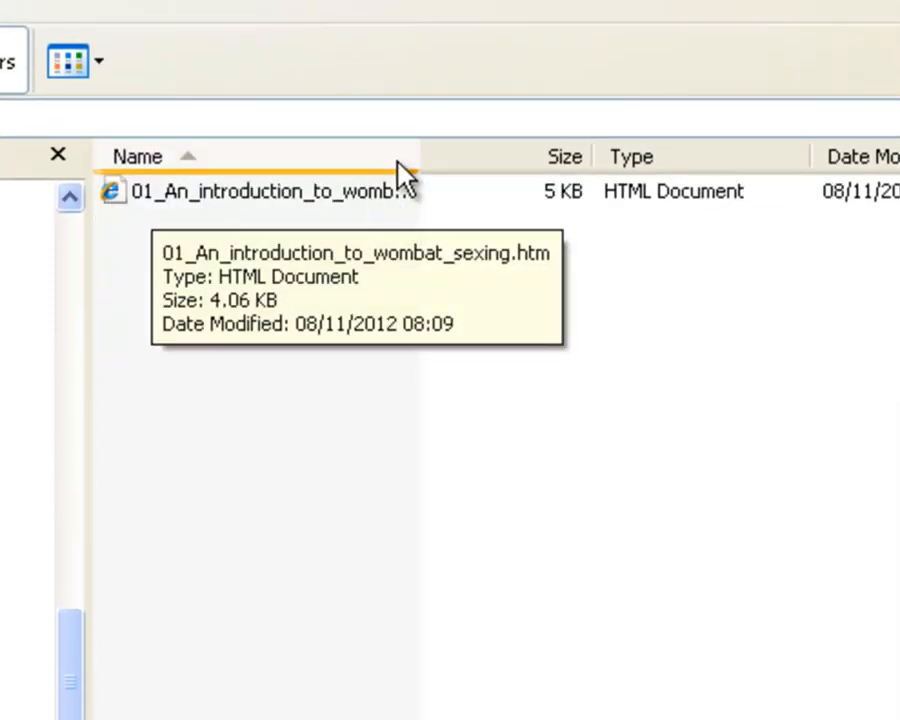
# Widen the file name column, view 01_An_introduction_to_wombat_sexing.htm in Internet Explorer and close the browser window.
pyautogui.moveTo(428, 153); pyautogui.dragTo(490, 155)
pyautogui.doubleClick(298, 192)
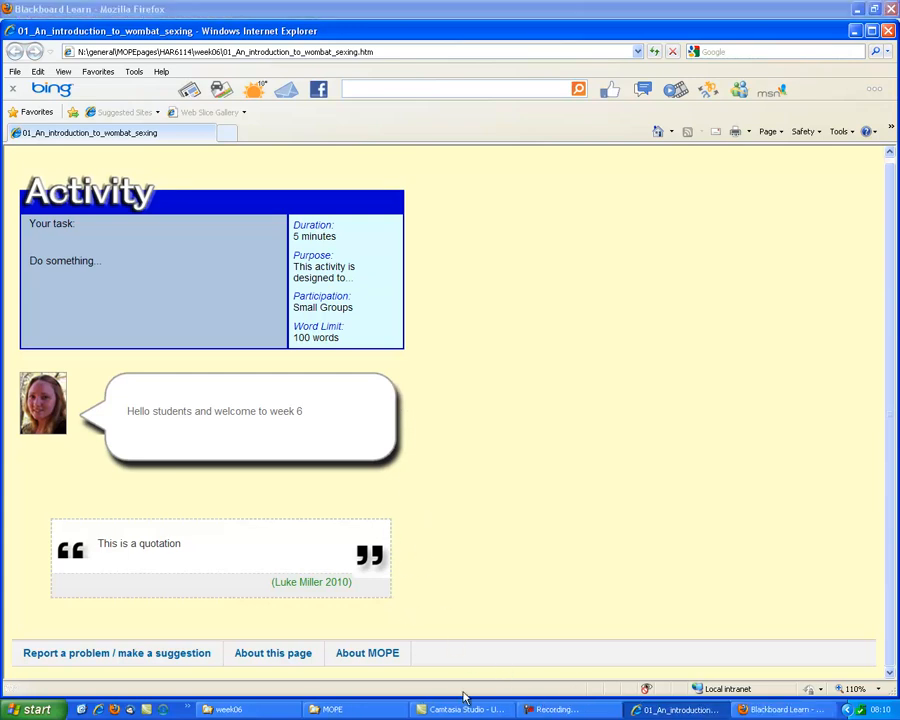
pyautogui.click(888, 31)
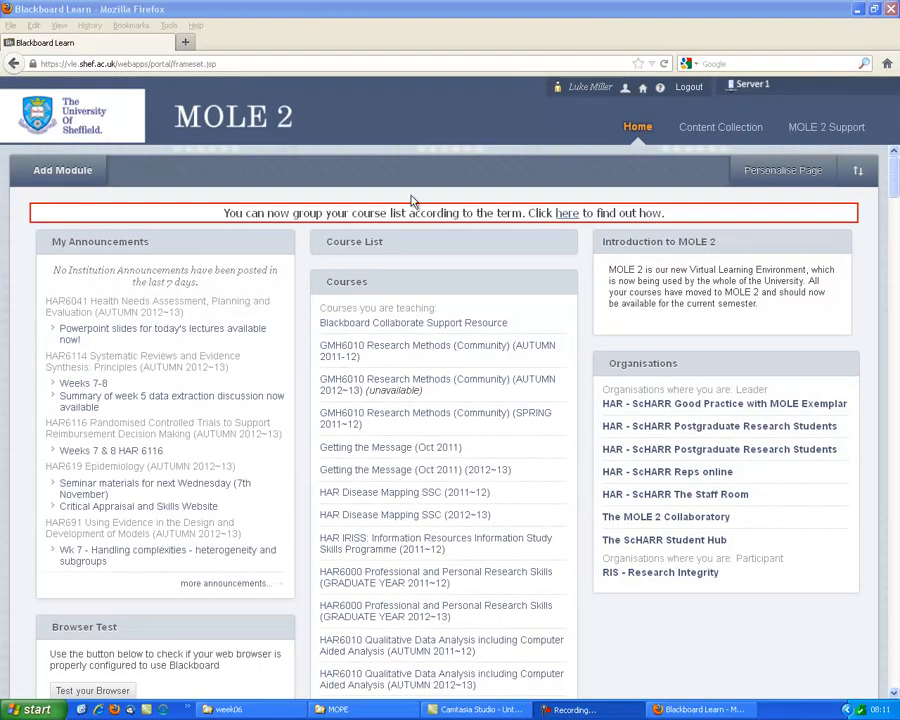
# Search the MOLE 2 course list for 6114 and open HAR6114 Systematic Reviews and Evidence Synthesis: Principles (AUTUMN 2012~13).
pyautogui.click(632, 627)
pyautogui.scroll(-1, 632, 627)
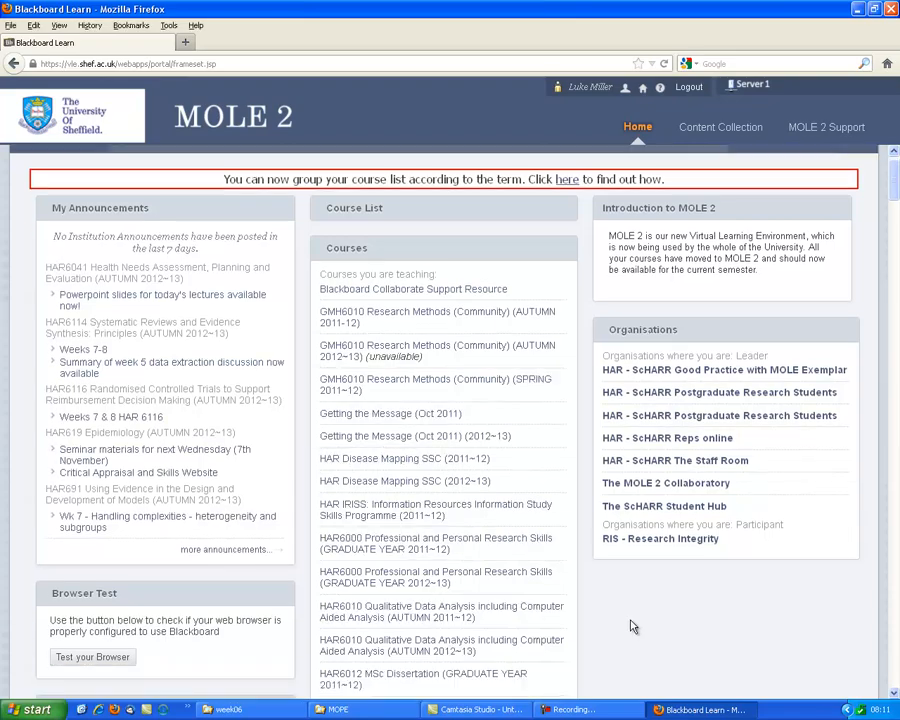
pyautogui.scroll(-15, 632, 627)
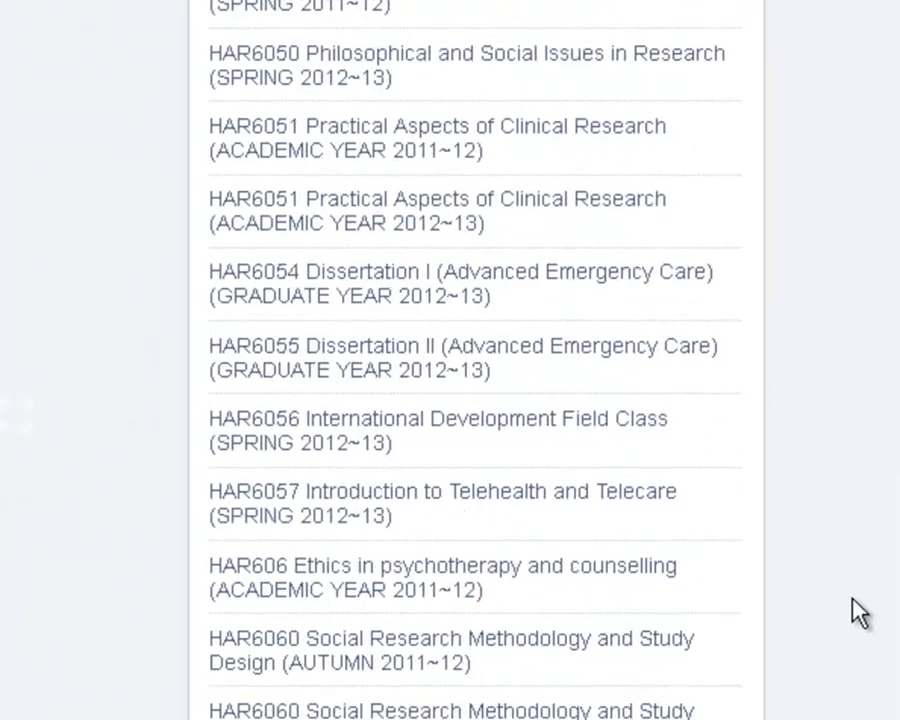
pyautogui.scroll(-15, 858, 612)
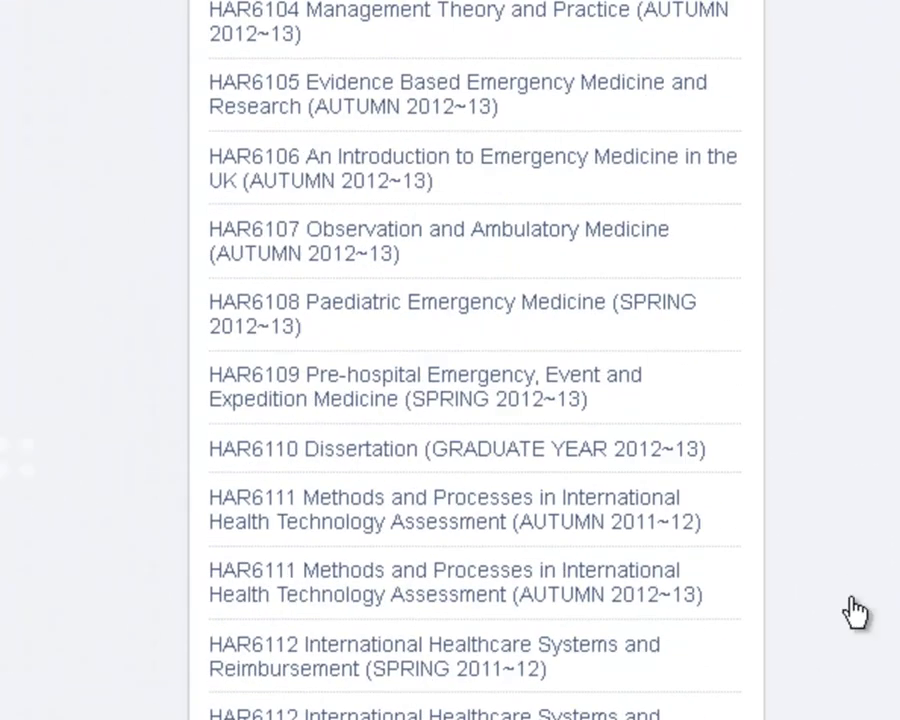
pyautogui.scroll(15, 855, 612)
pyautogui.press('Return')
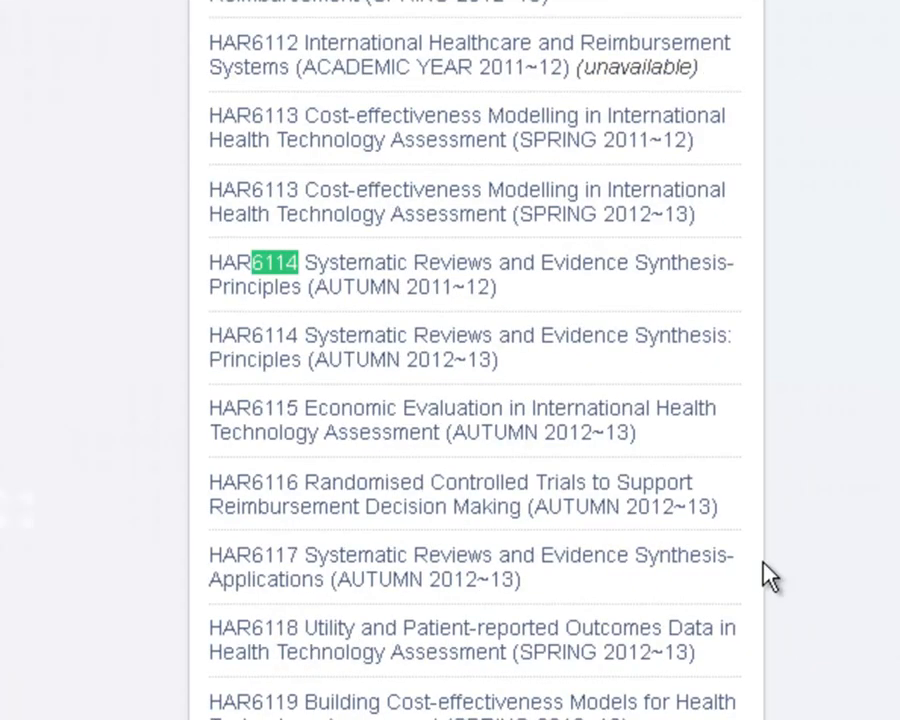
pyautogui.click(440, 360)
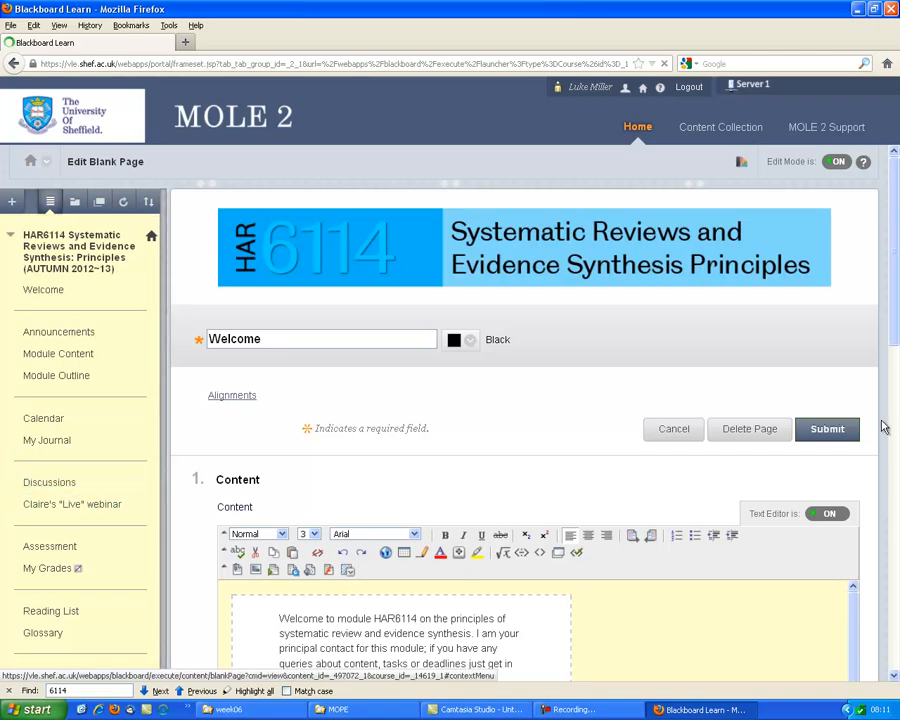
# Open the course's own file store, HAR6114.B.110731, in the Content Collection.
pyautogui.scroll(-2, 897, 360)
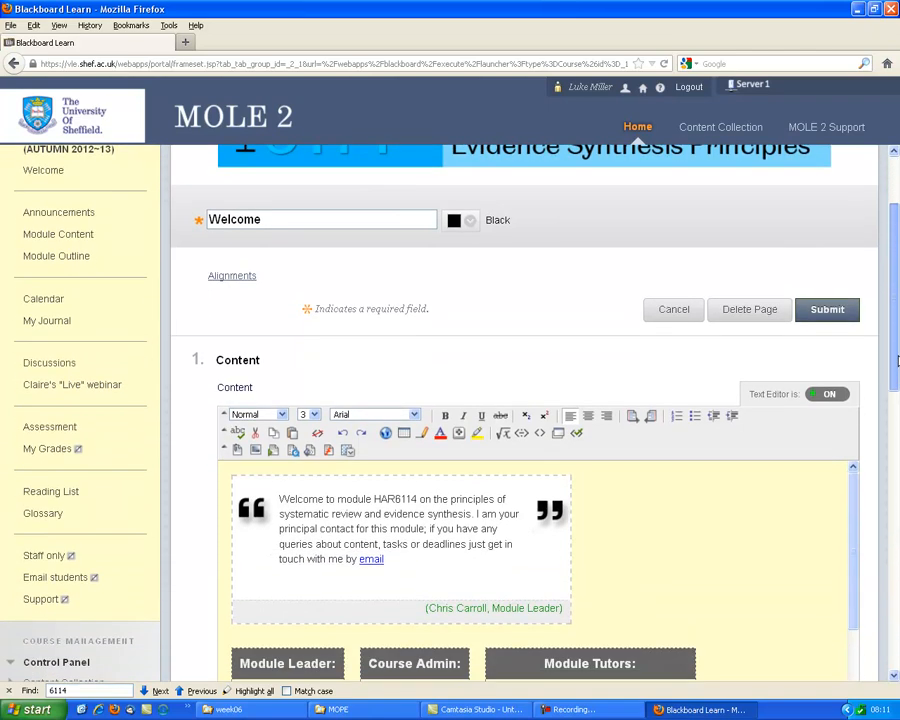
pyautogui.moveTo(897, 360); pyautogui.dragTo(897, 373)
pyautogui.scroll(-1, 62, 587)
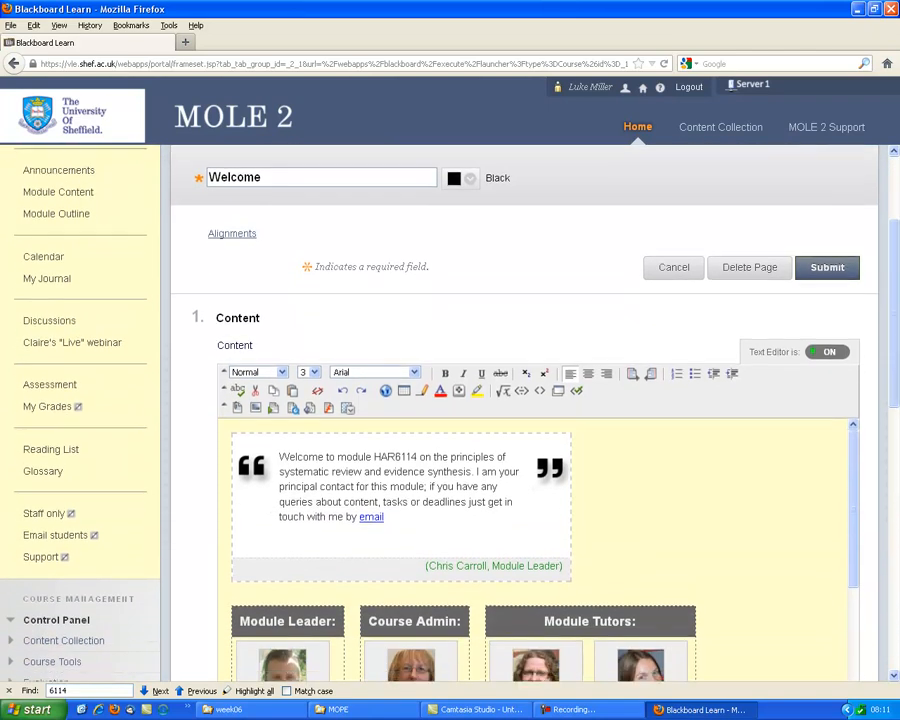
pyautogui.moveTo(894, 277); pyautogui.dragTo(894, 336)
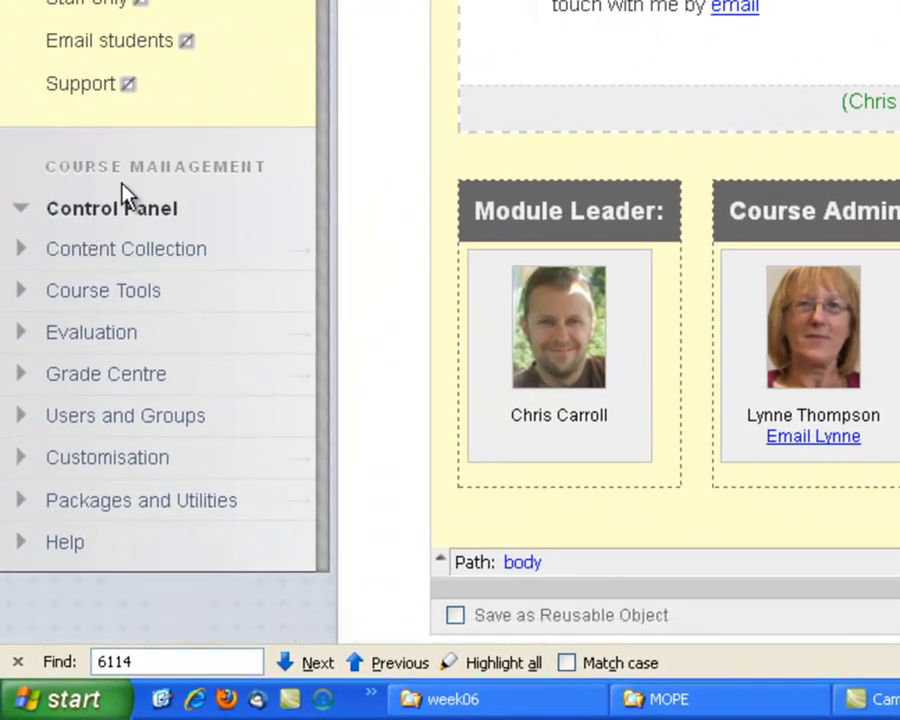
pyautogui.click(155, 261)
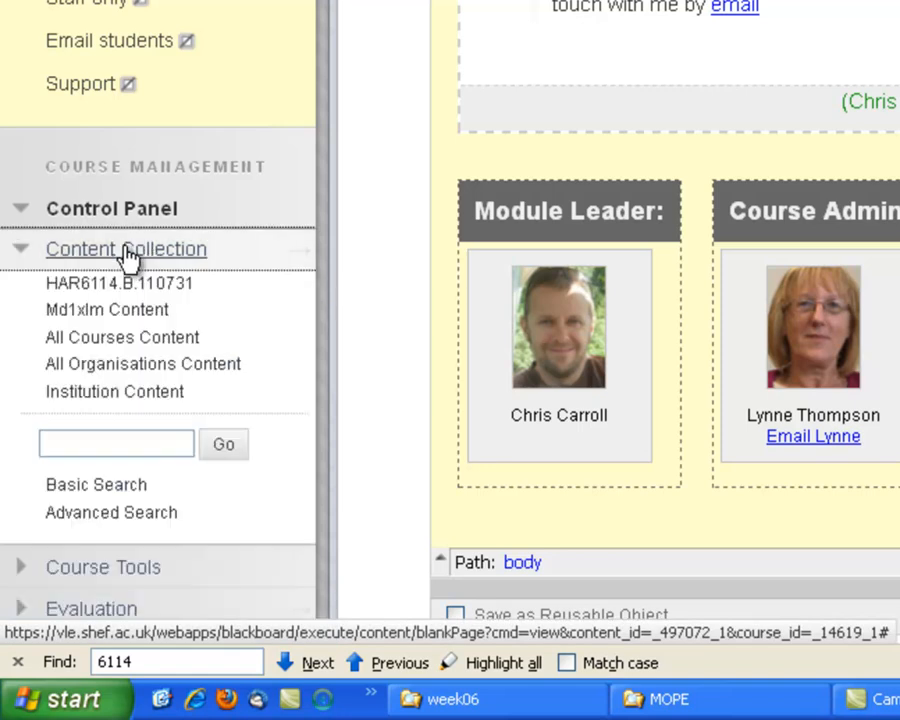
pyautogui.click(76, 292)
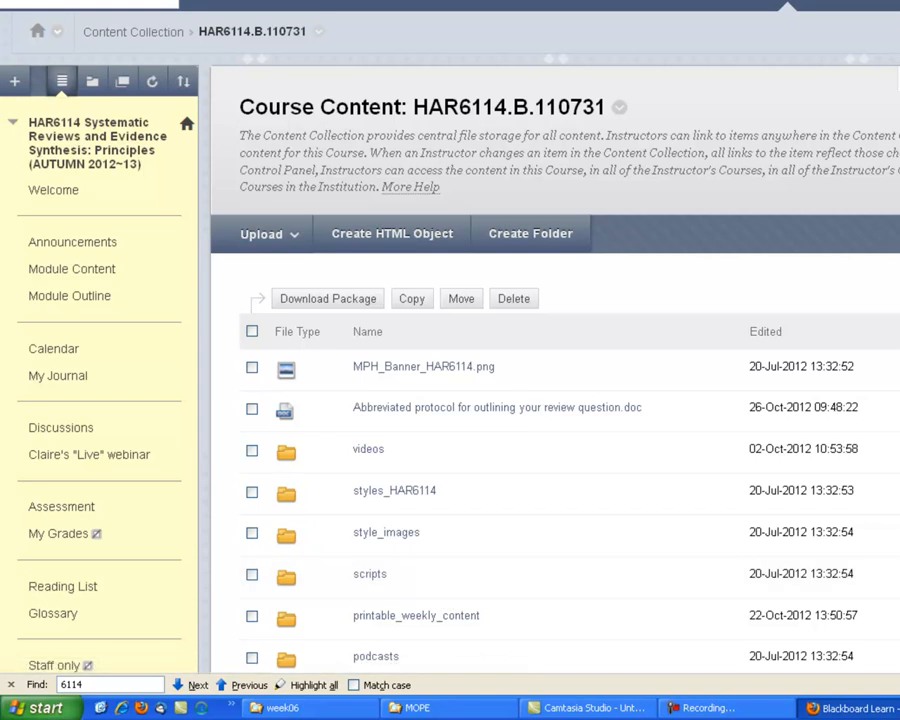
# Look through the HAR6114.B.110731 course content and open the Weeks 1-6 folder.
pyautogui.scroll(-6, 450, 340)
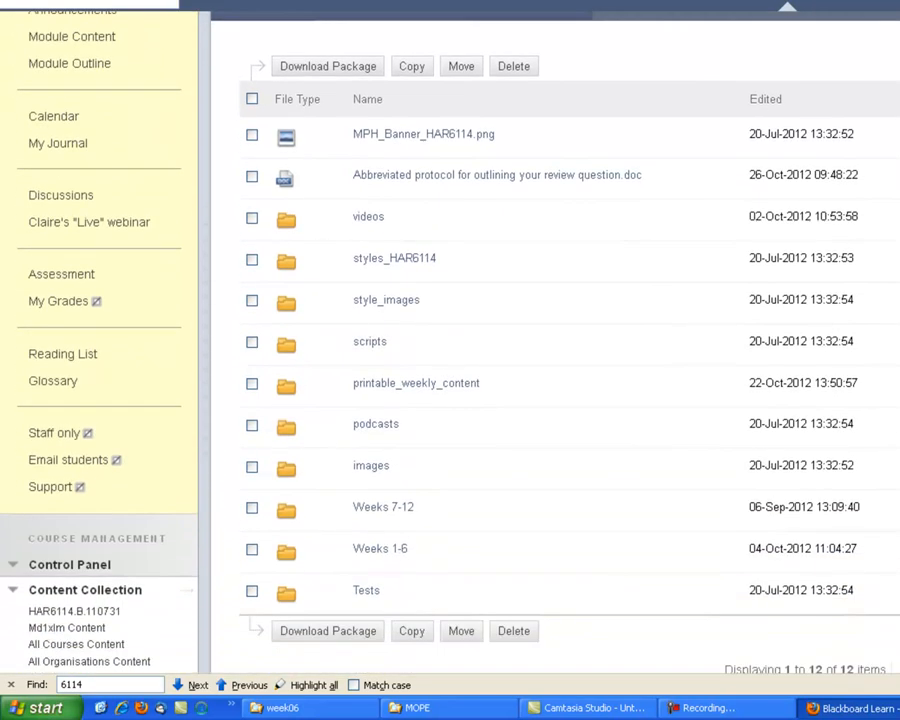
pyautogui.scroll(1, 450, 340)
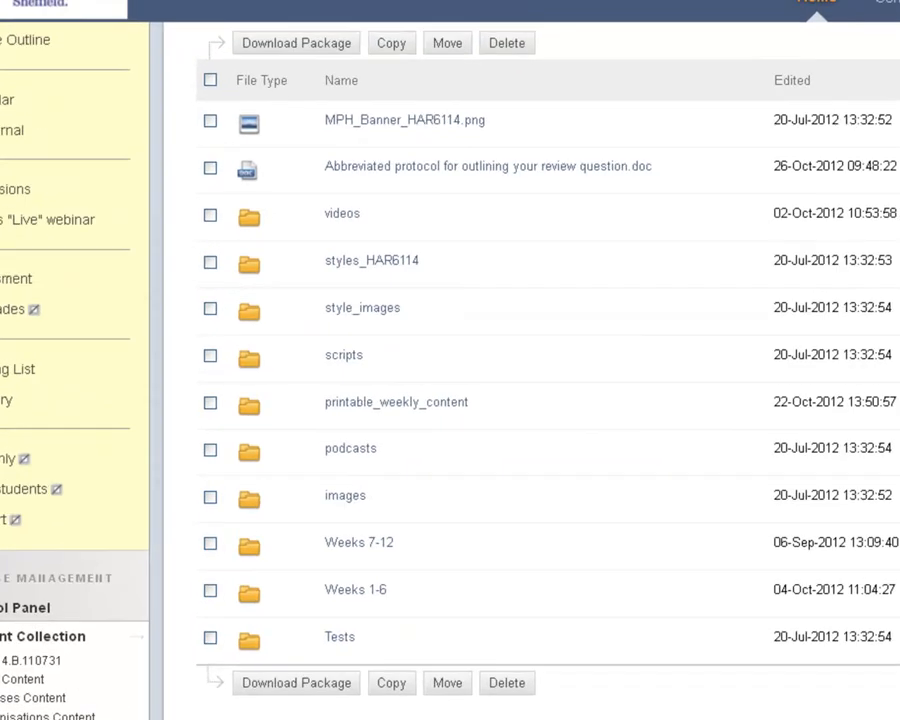
pyautogui.scroll(4, 450, 360)
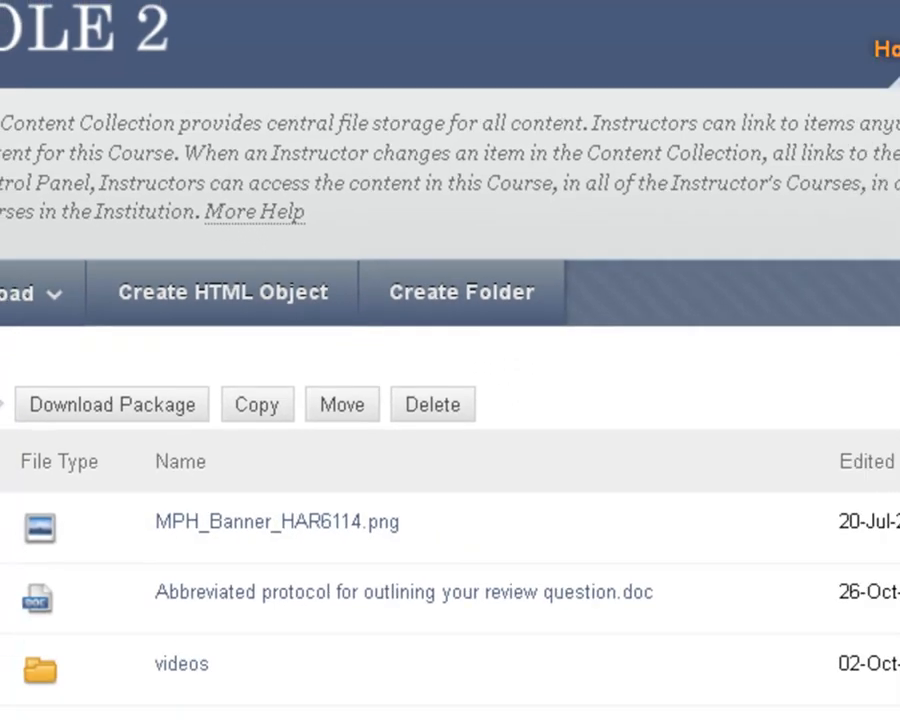
pyautogui.scroll(-3, 450, 400)
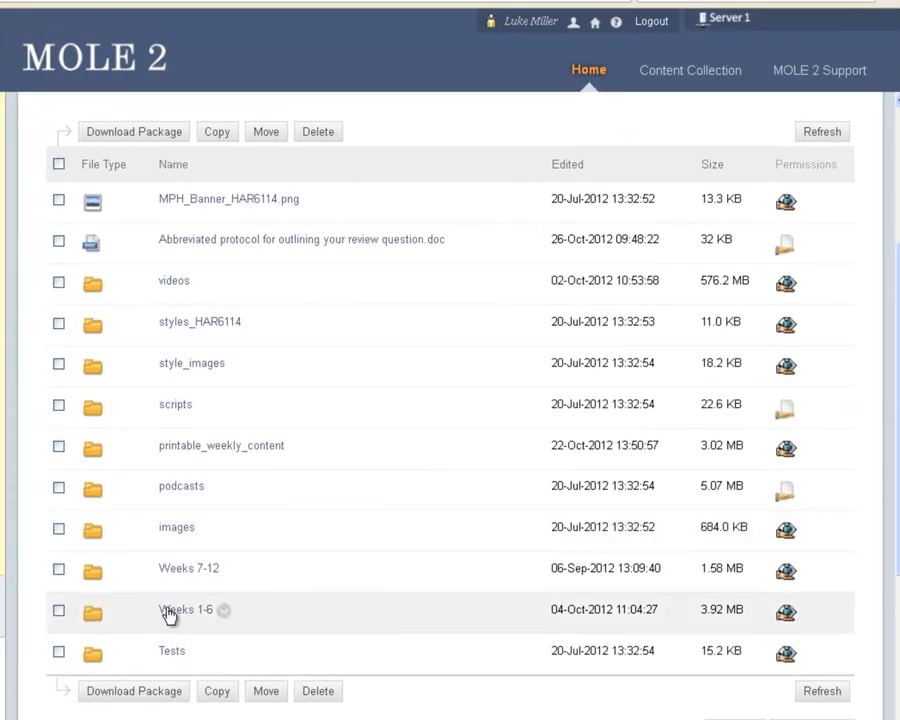
pyautogui.click(202, 616)
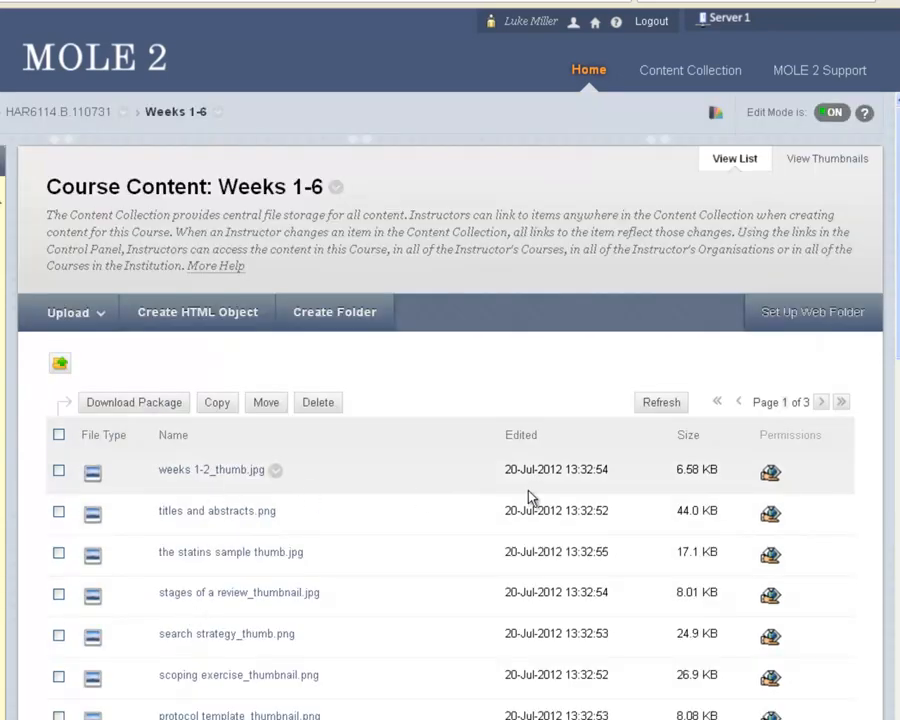
# Look over the files in the Weeks 1-6 folder and start a single-file upload to it.
pyautogui.scroll(-9, 450, 450)
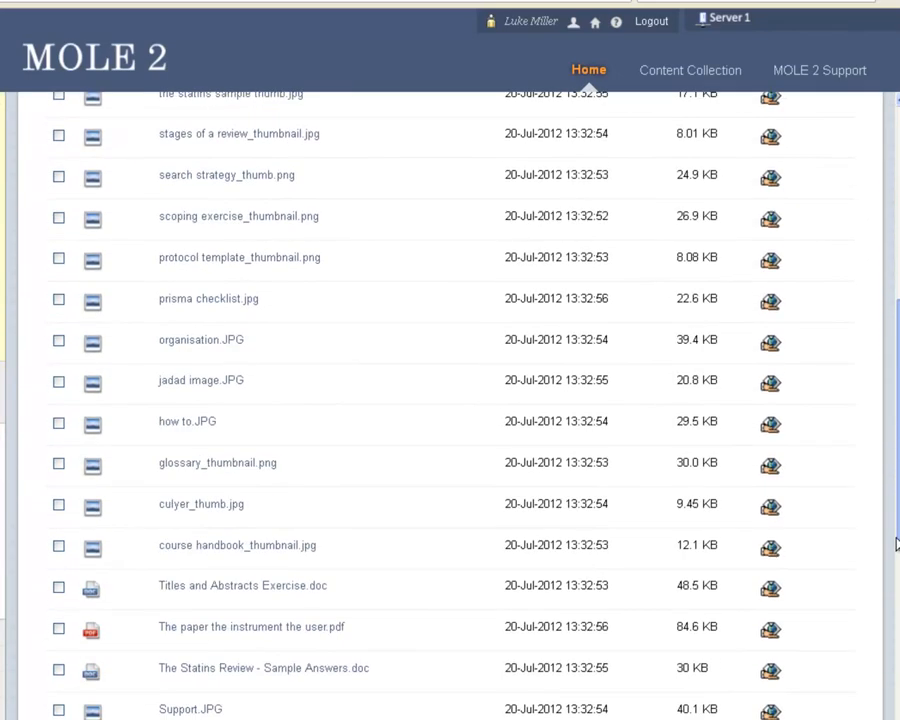
pyautogui.scroll(5, 450, 400)
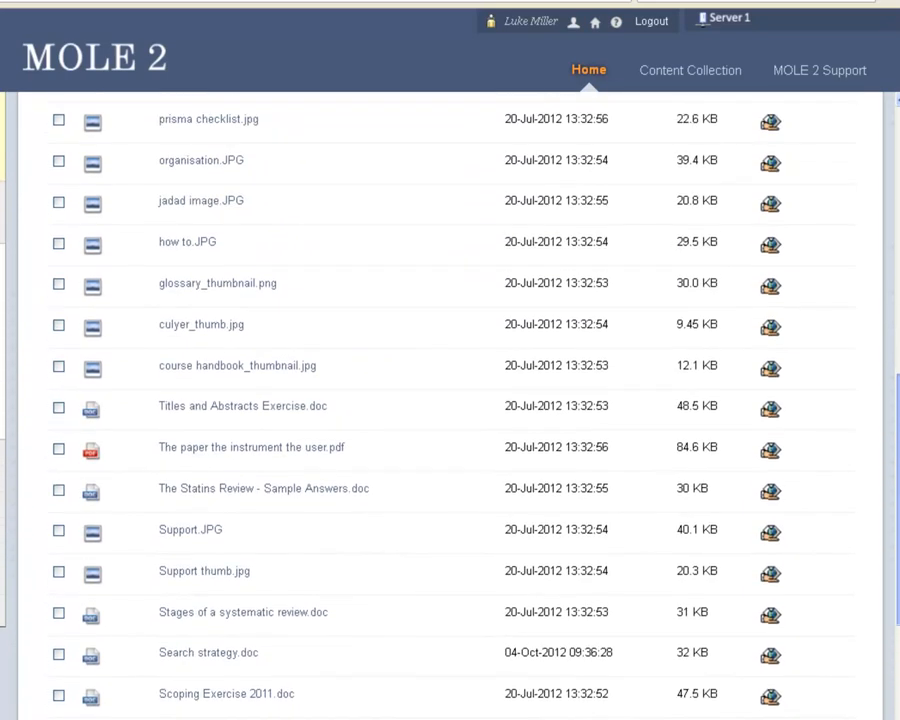
pyautogui.scroll(3, 450, 400)
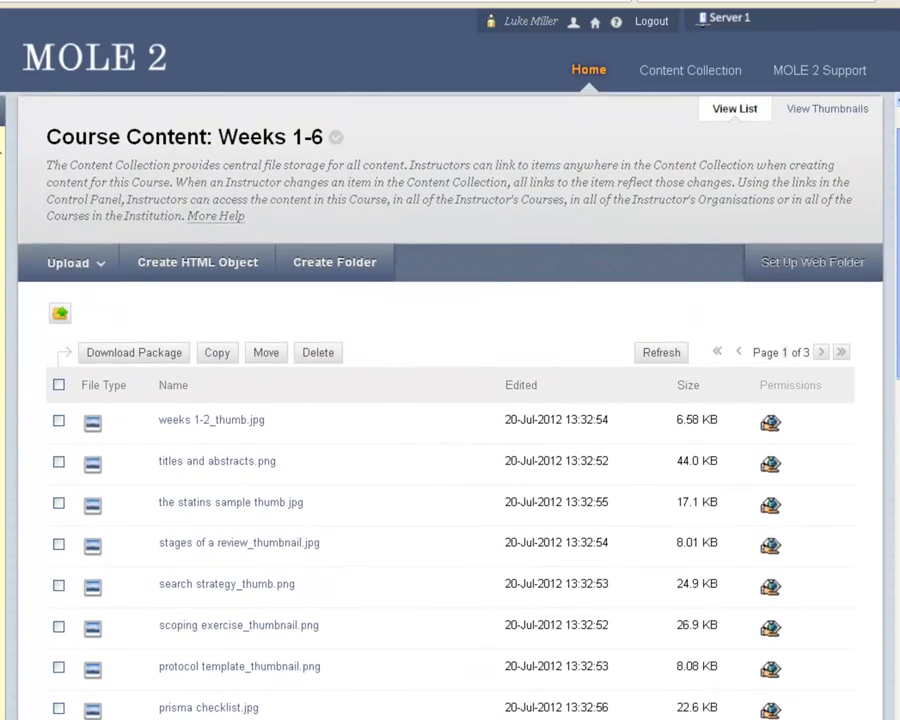
pyautogui.scroll(-1, 890, 396)
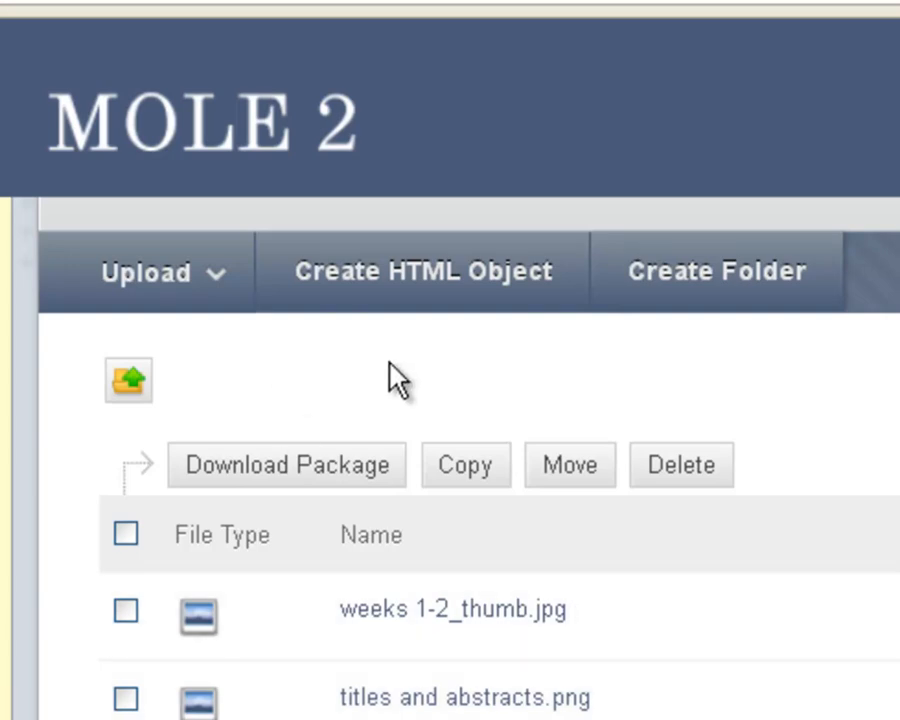
pyautogui.click(203, 292)
pyautogui.click(183, 360)
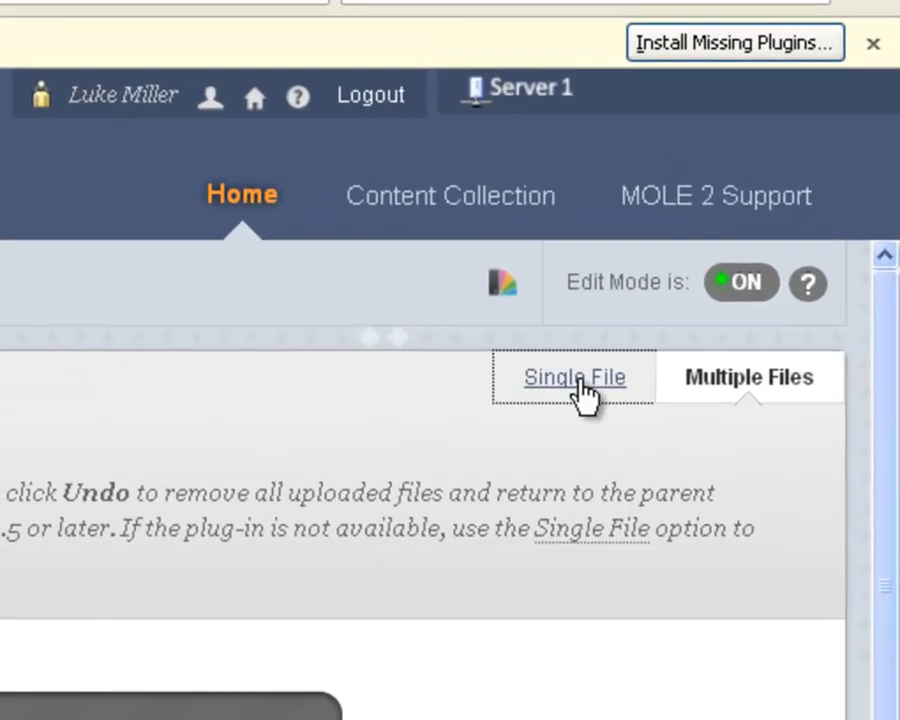
pyautogui.click(578, 380)
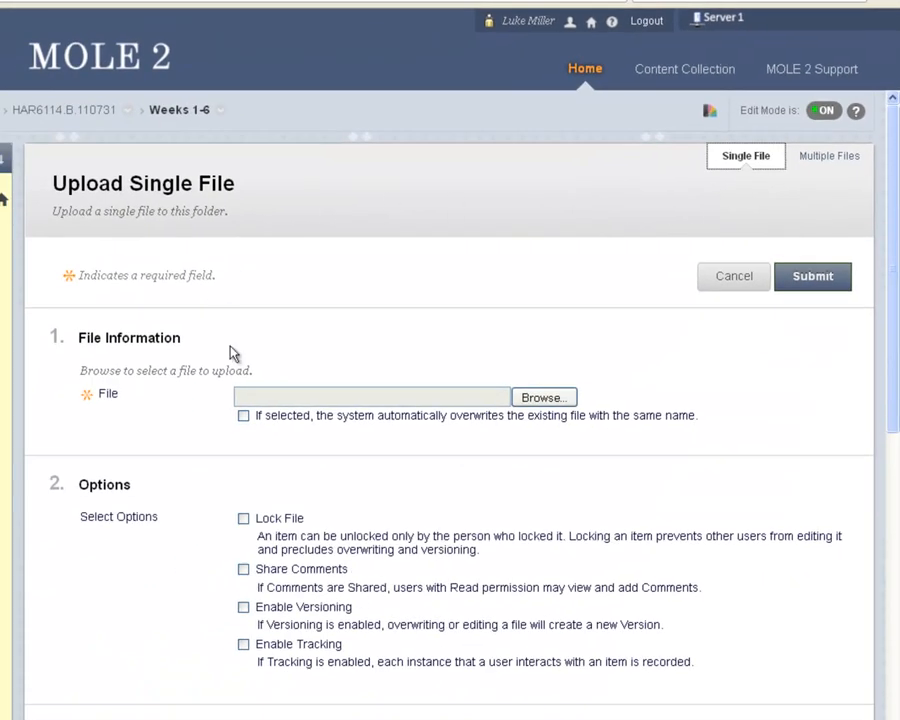
# Choose 01_An_introduction_to_wombat_sexing.htm from N:\general\MOPEpages\HAR6114\week06 as the file to upload.
pyautogui.click(540, 398)
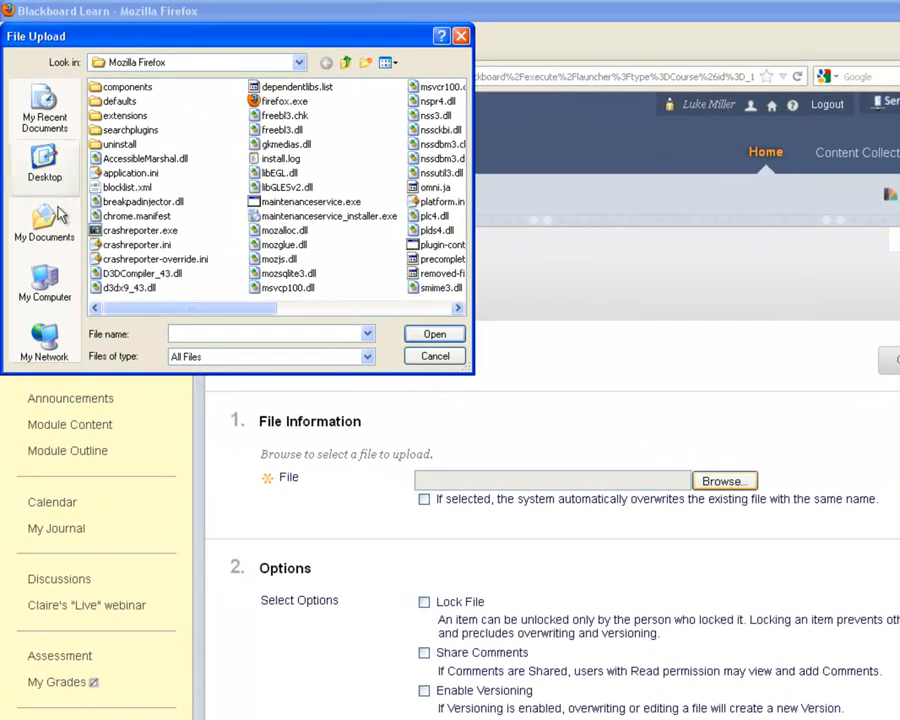
pyautogui.click(30, 280)
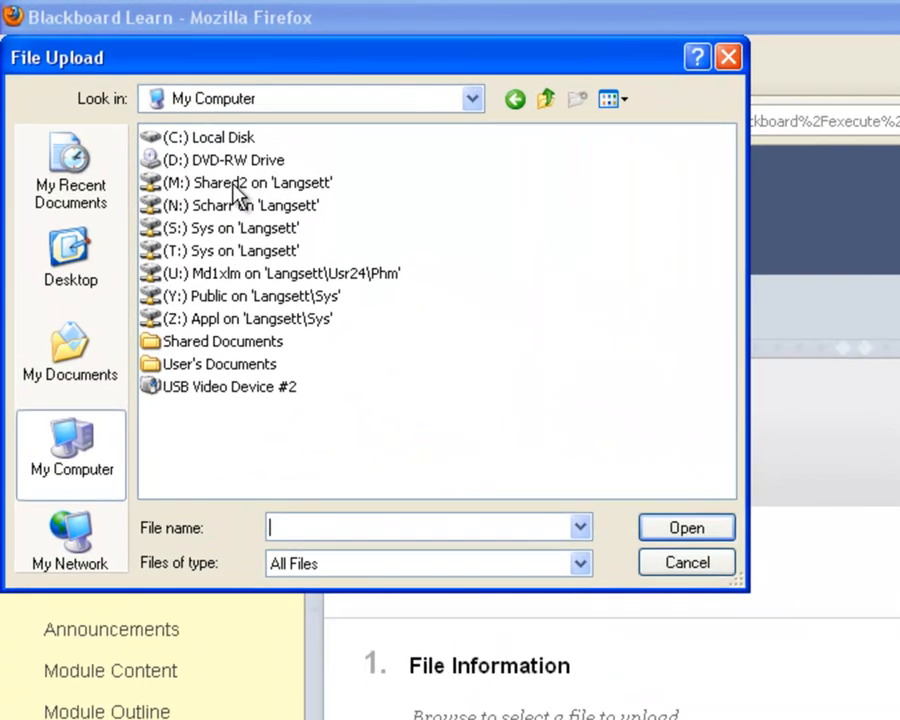
pyautogui.doubleClick(164, 147)
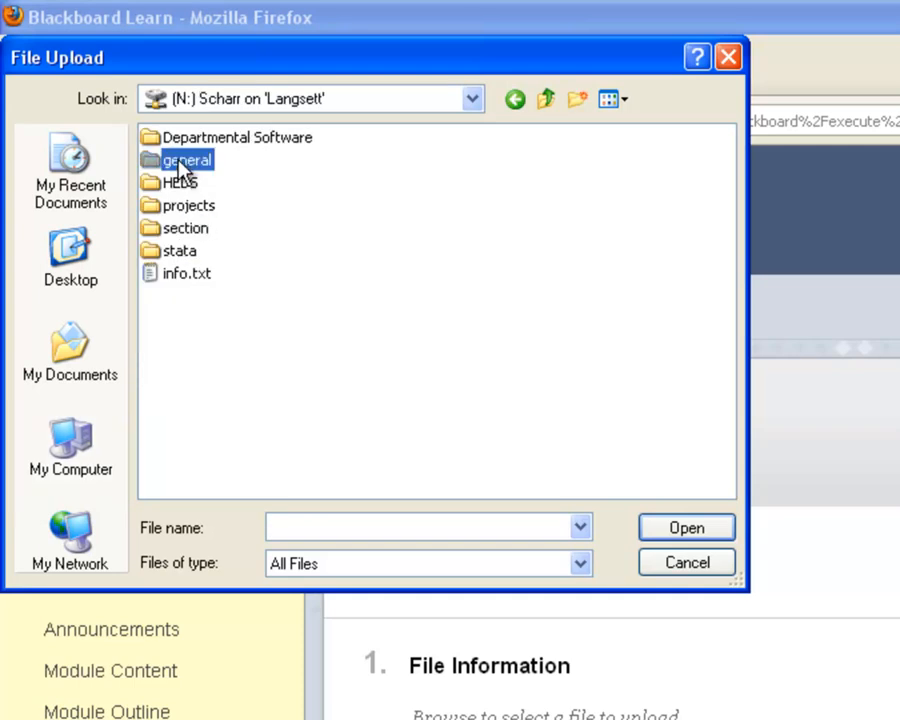
pyautogui.doubleClick(183, 163)
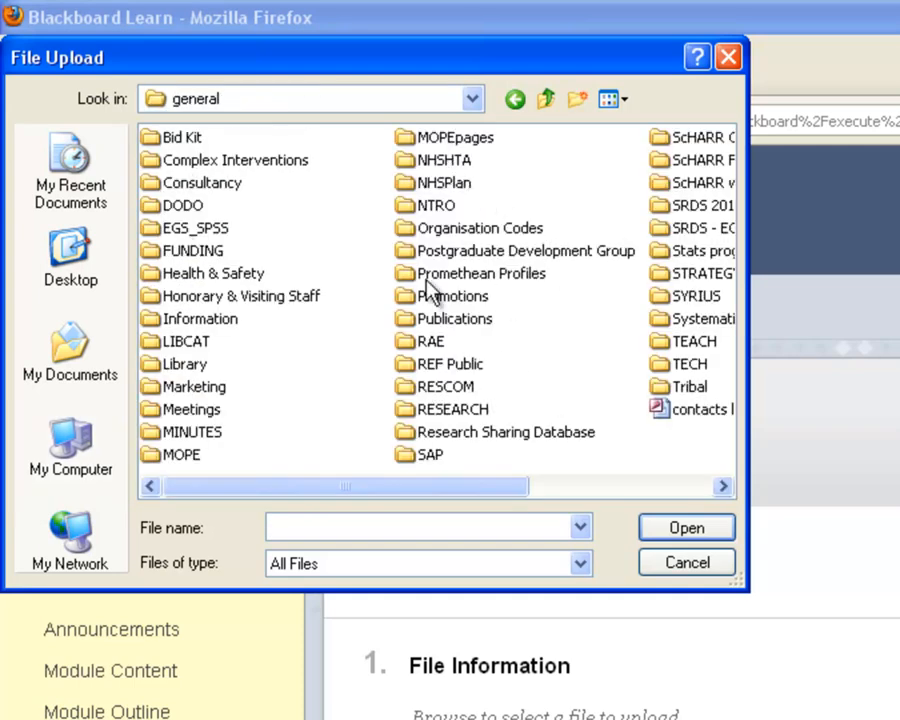
pyautogui.doubleClick(455, 139)
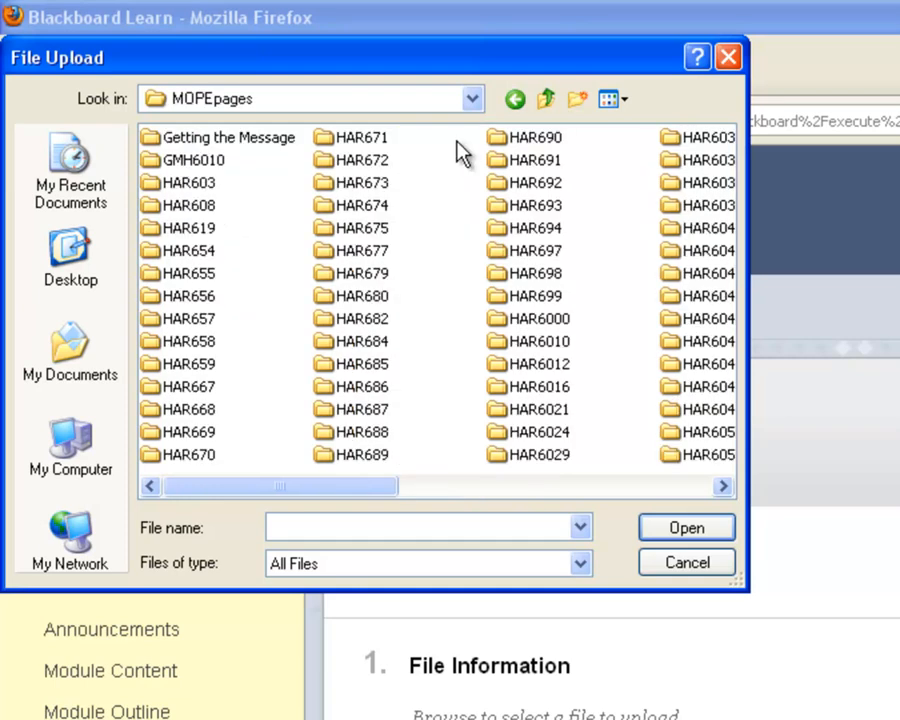
pyautogui.click(663, 487)
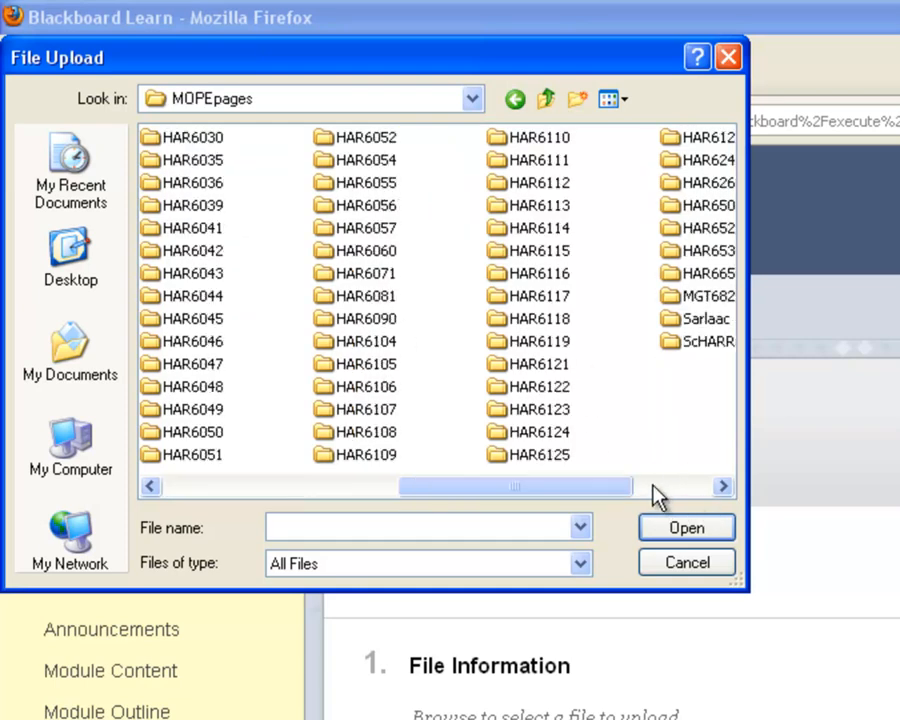
pyautogui.doubleClick(540, 229)
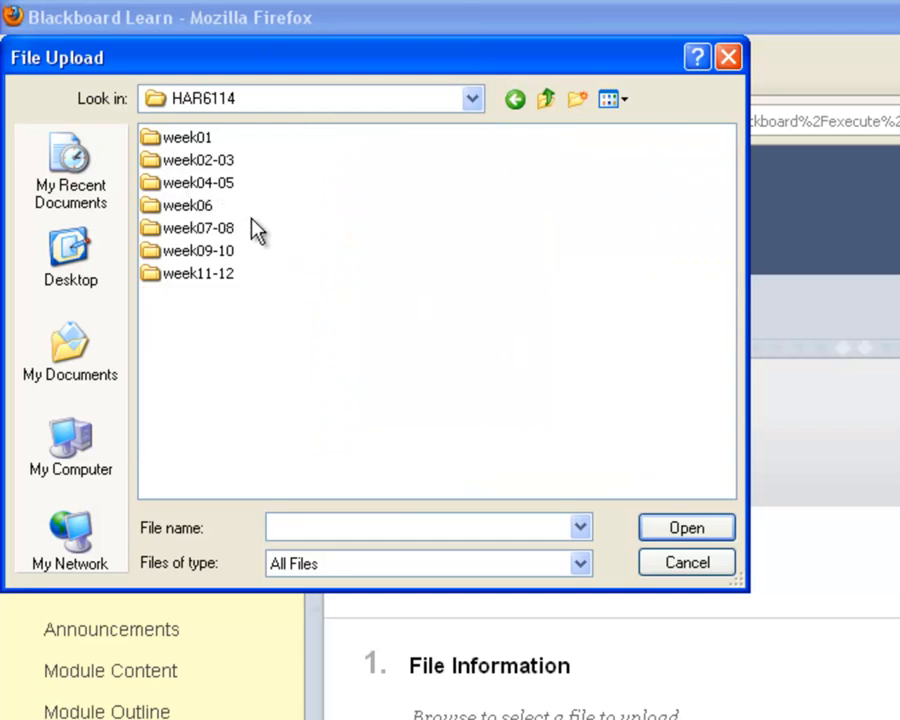
pyautogui.doubleClick(200, 207)
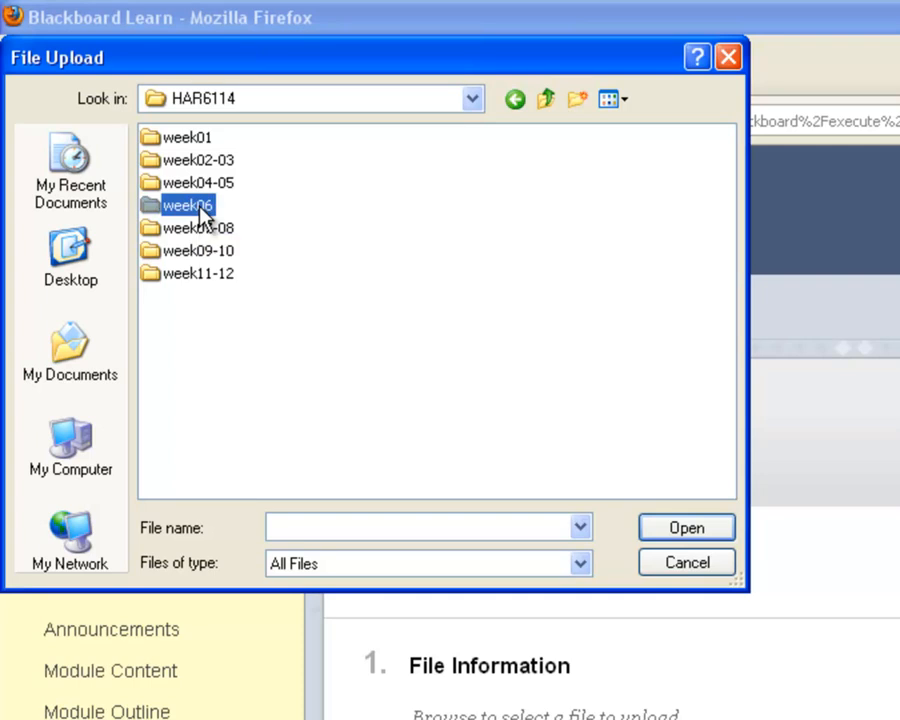
pyautogui.click(190, 137)
pyautogui.click(650, 530)
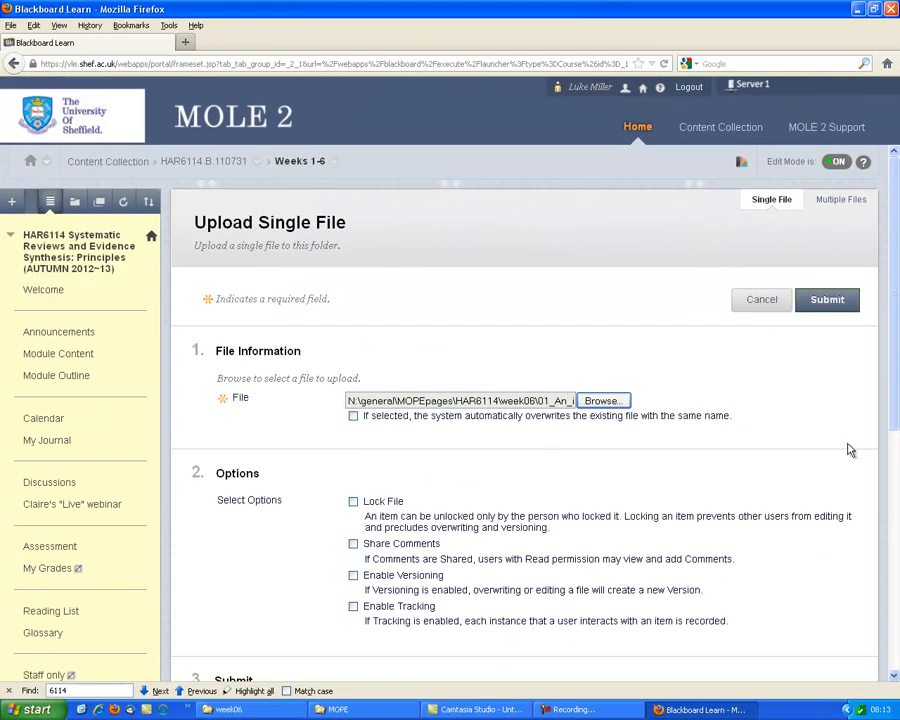
# Submit the upload without extra options and locate the wombat sexing page in the Weeks 1-6 file list.
pyautogui.scroll(-5, 848, 450)
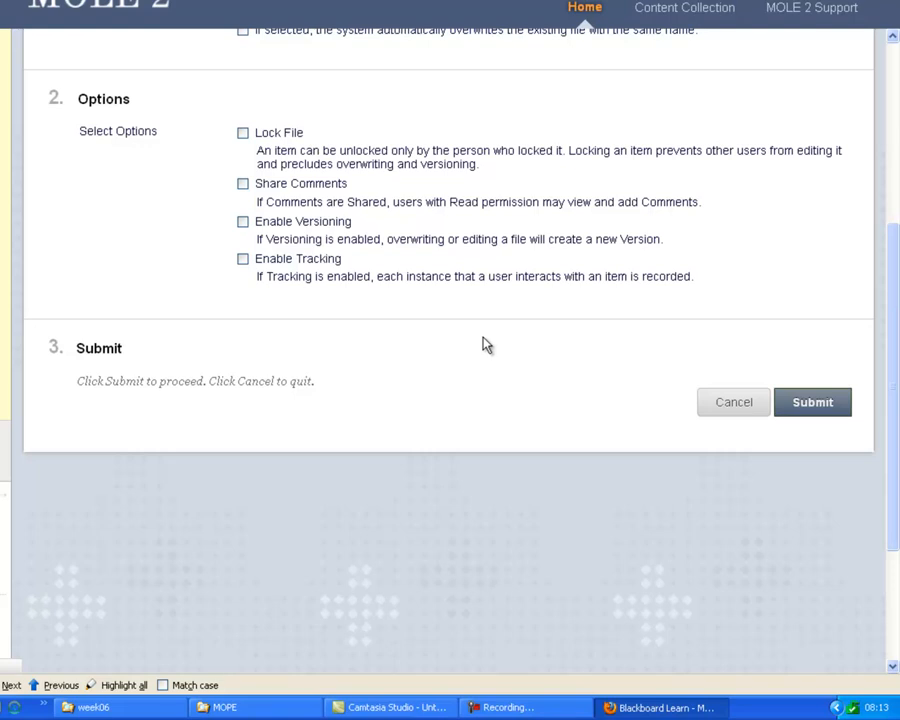
pyautogui.hotkey('ctrl', 'a')
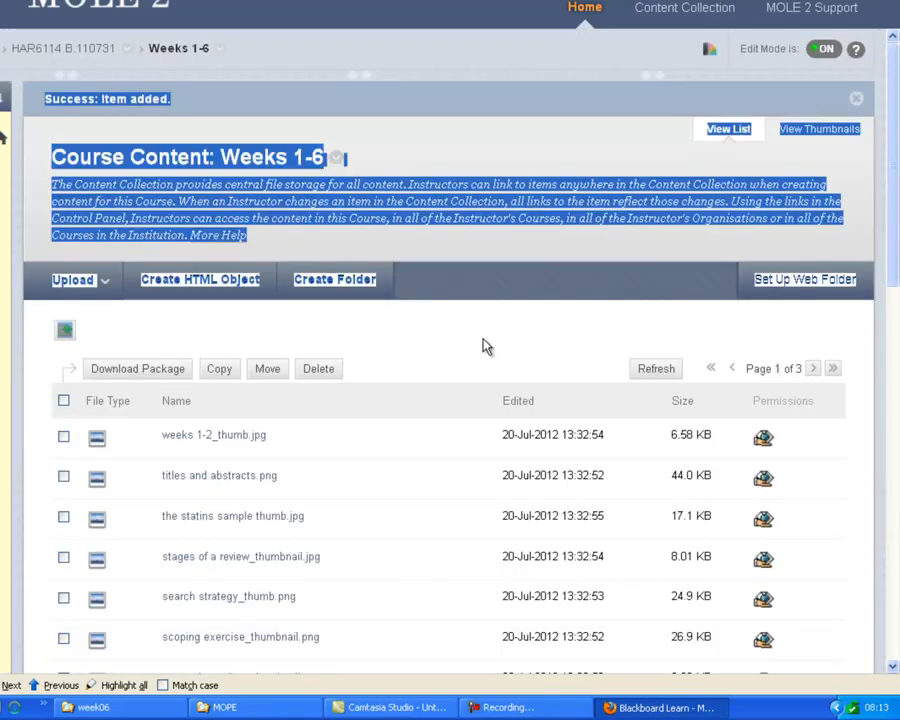
pyautogui.click(786, 323)
pyautogui.moveTo(896, 250); pyautogui.dragTo(897, 625)
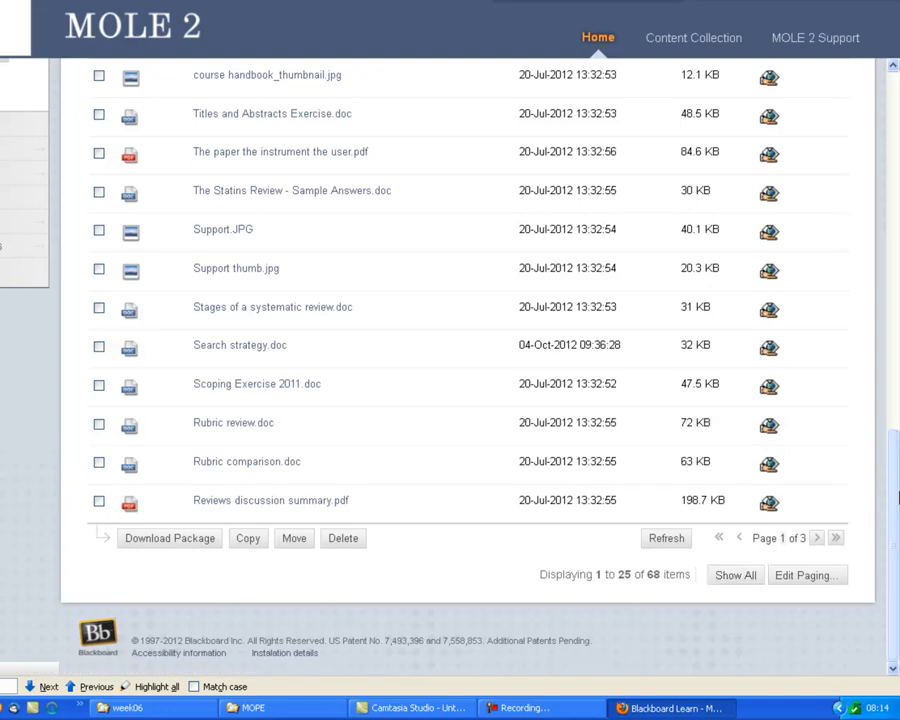
pyautogui.scroll(15, 897, 497)
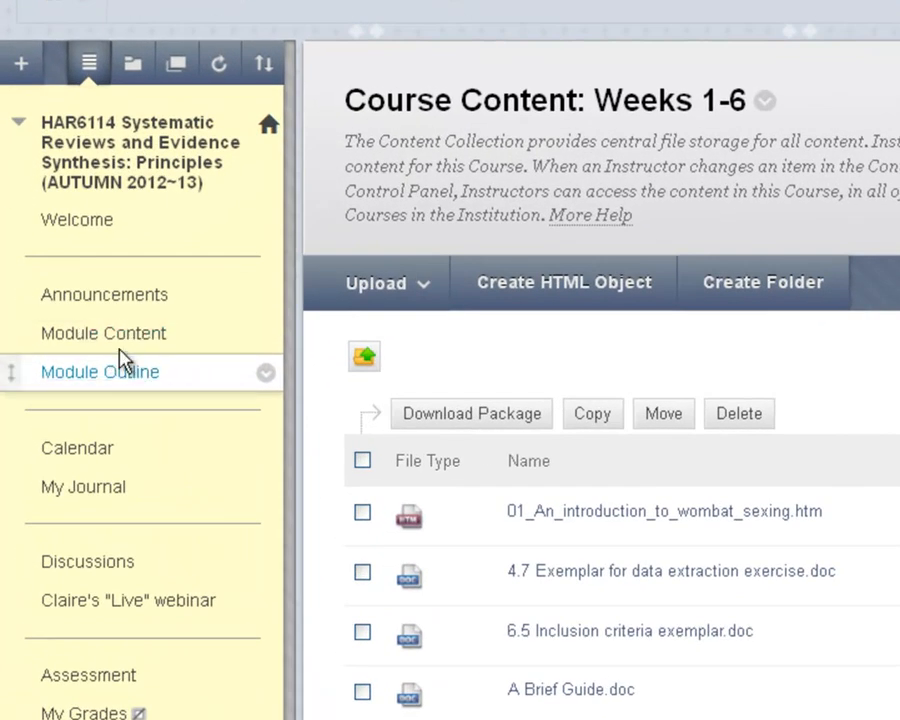
# Open Week 6 in the Module Content and start creating a File content item there.
pyautogui.click(122, 341)
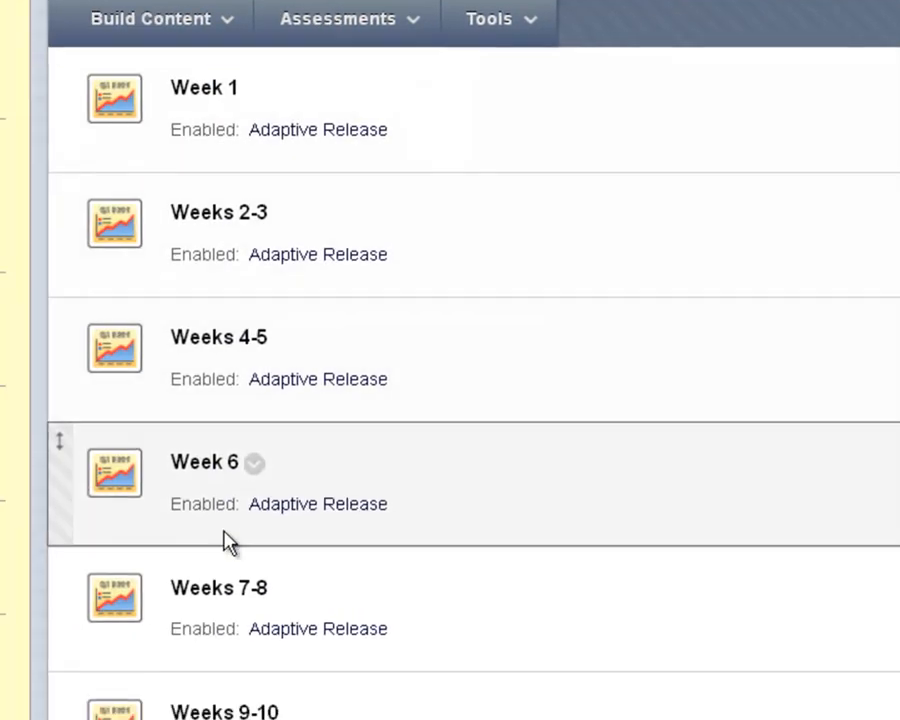
pyautogui.click(230, 462)
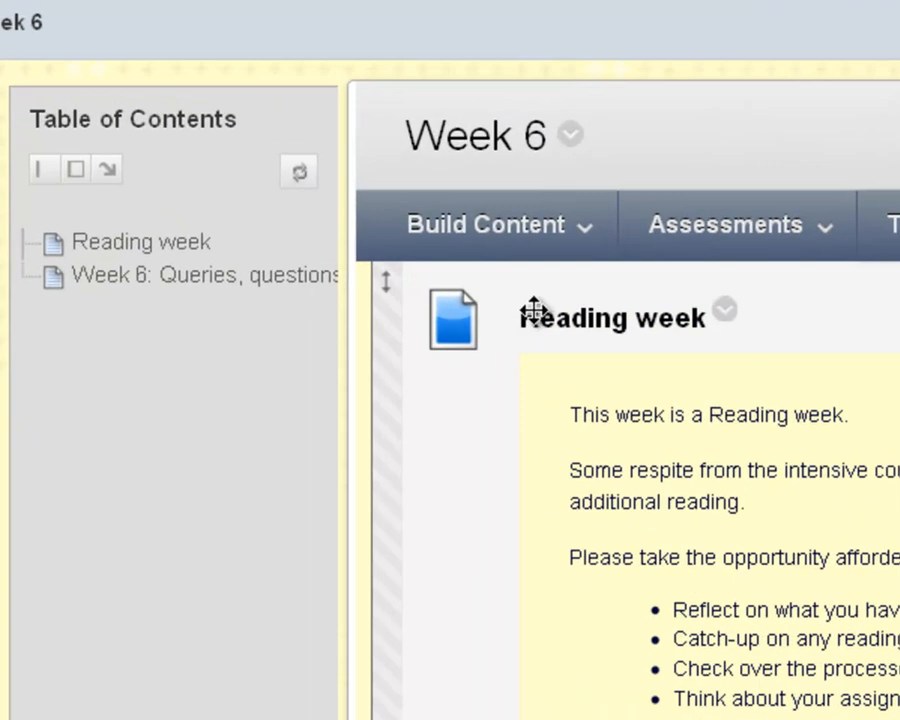
pyautogui.click(350, 134)
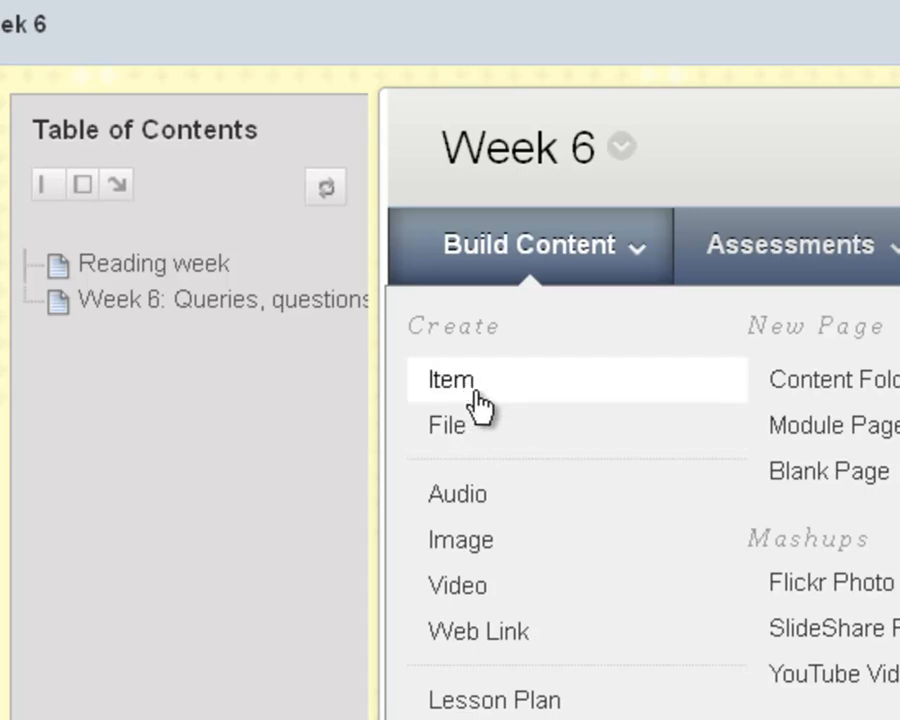
pyautogui.click(450, 426)
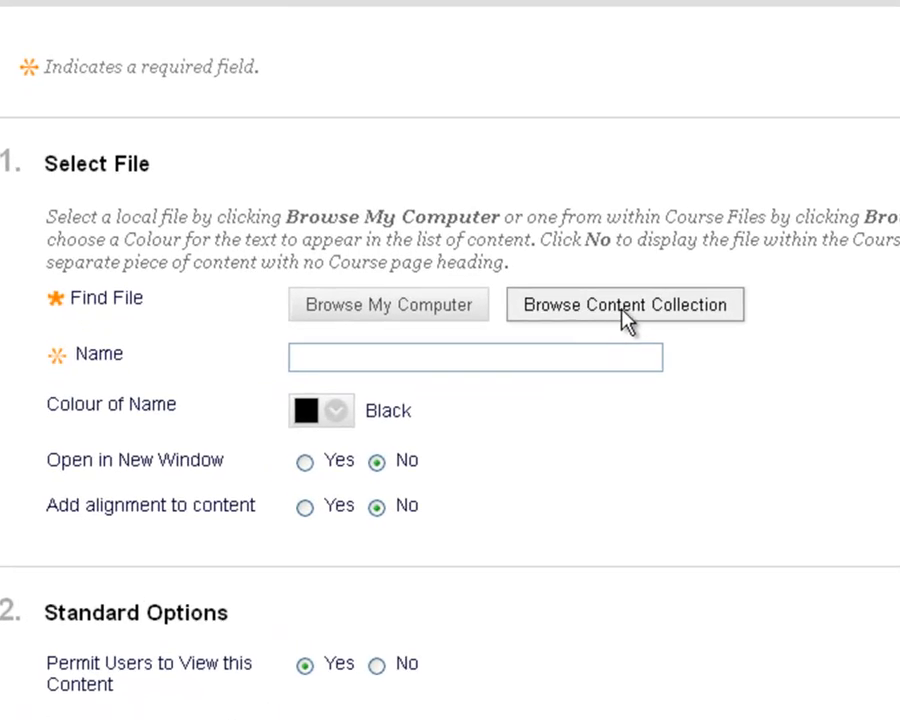
# Link 01_An_introduction_to_wombat_sexing.htm from the Content Collection's Weeks 1-6 folder and submit the new file item with its default options.
pyautogui.click(625, 318)
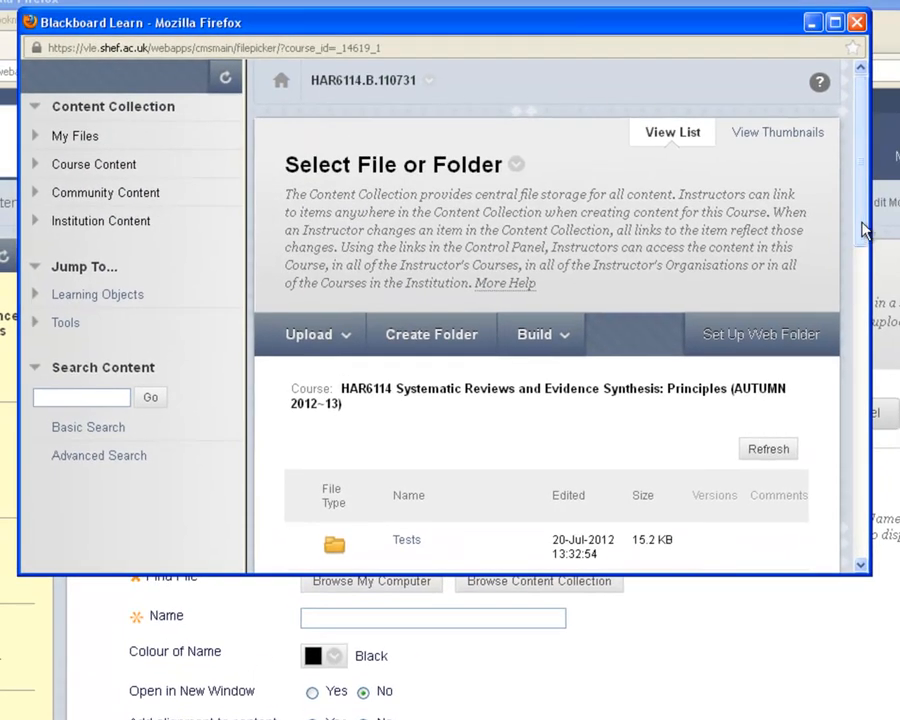
pyautogui.moveTo(868, 225); pyautogui.dragTo(868, 370)
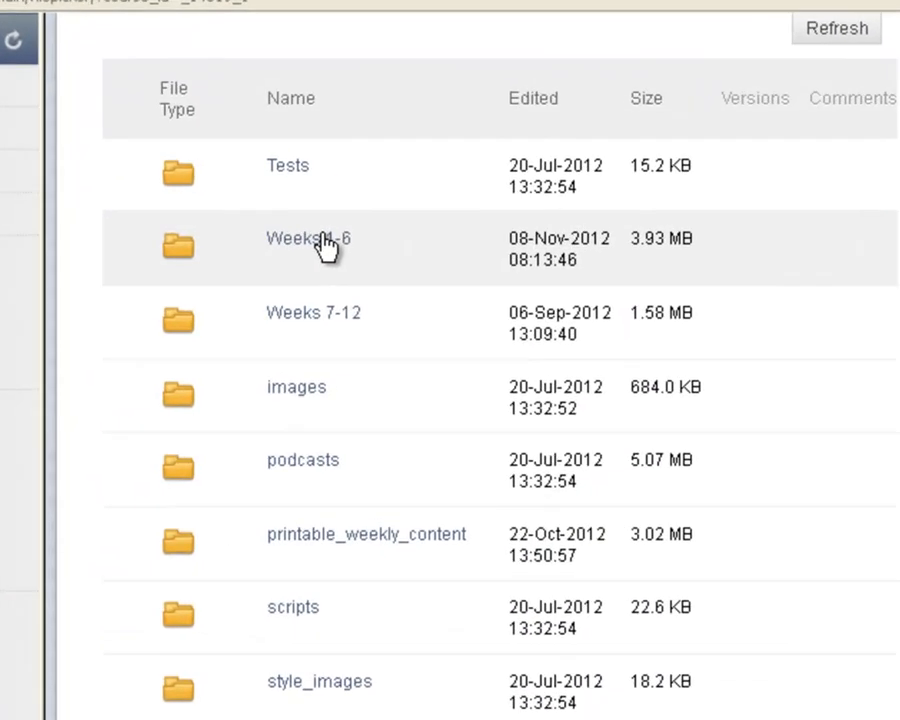
pyautogui.click(431, 221)
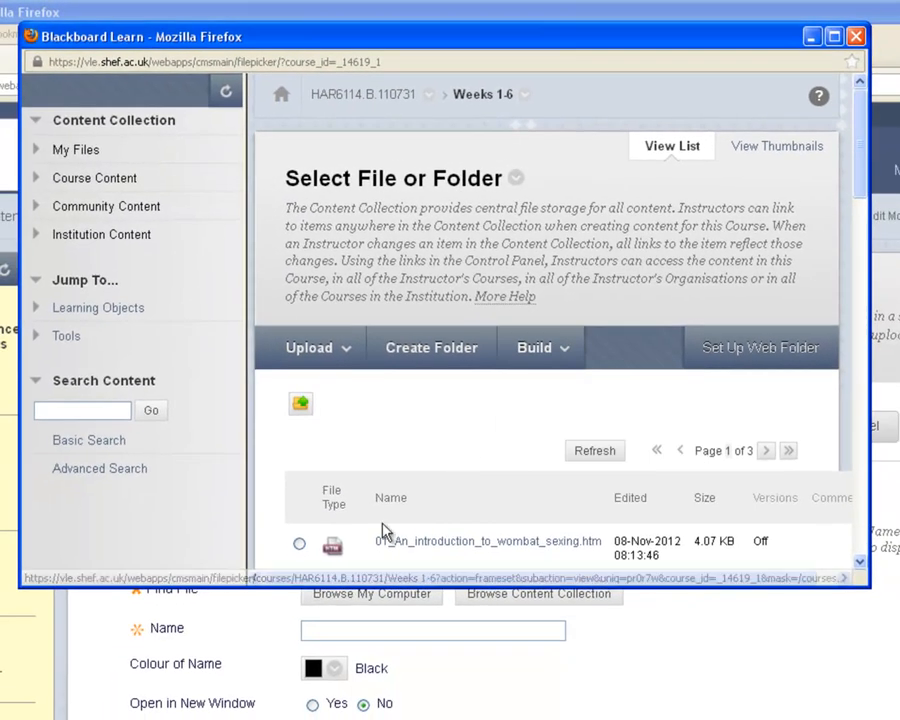
pyautogui.moveTo(866, 193); pyautogui.dragTo(759, 256)
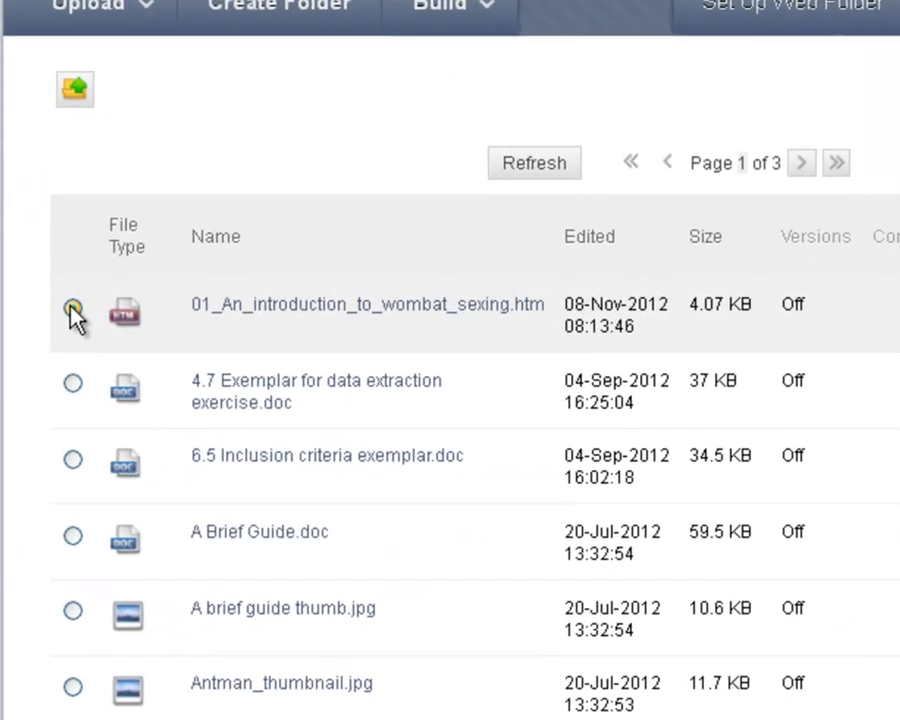
pyautogui.click(299, 294)
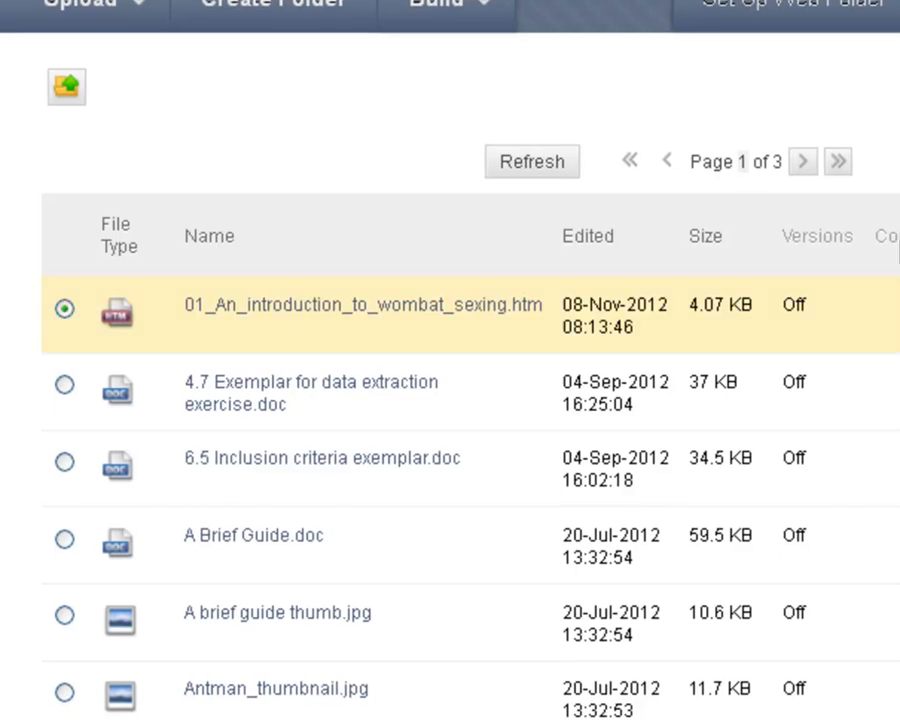
pyautogui.moveTo(858, 192); pyautogui.dragTo(876, 592)
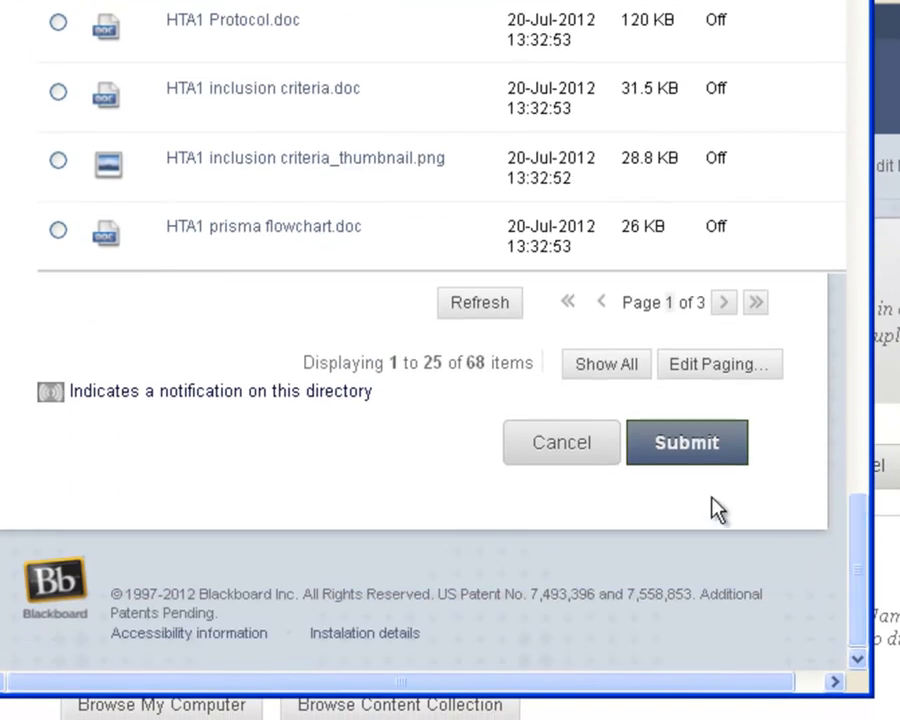
pyautogui.click(690, 443)
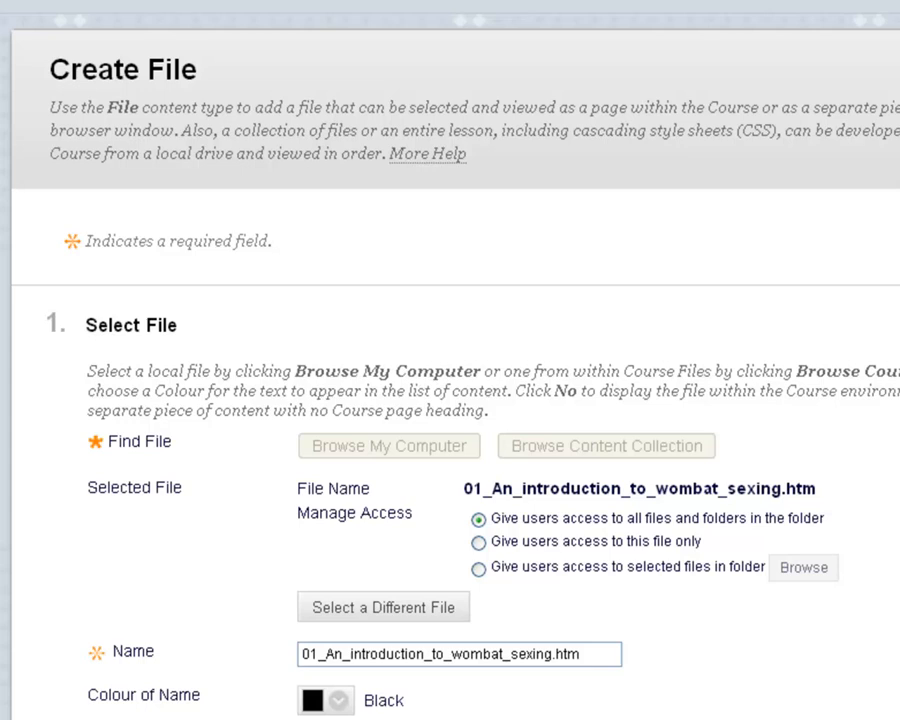
pyautogui.scroll(-3, 490, 543)
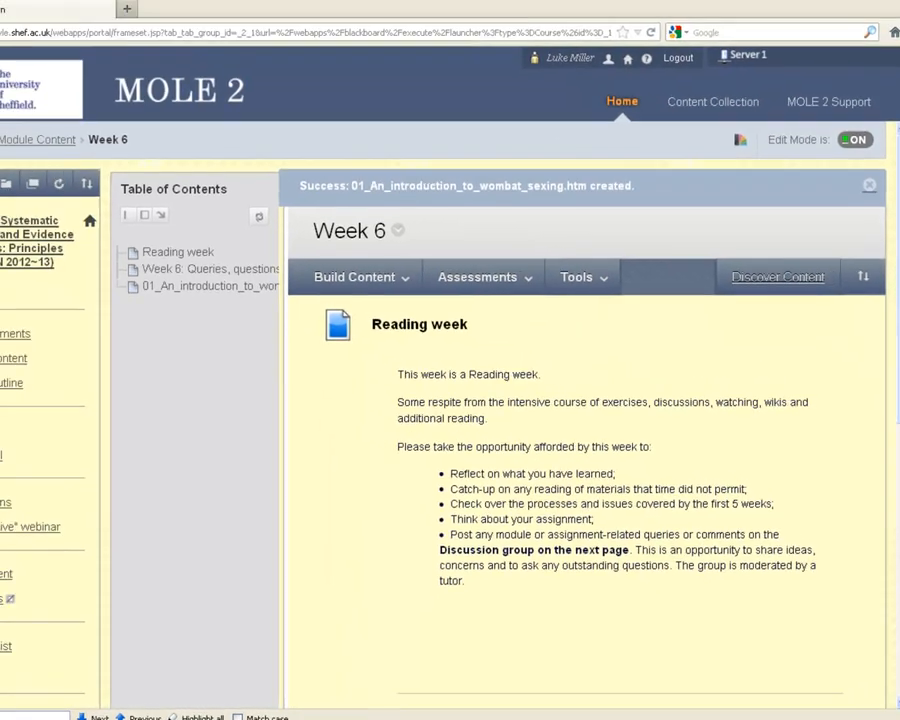
# Move the 01_An_introduction_to_wombat_sexing.htm item above Reading week, making it the first item in Week 6.
pyautogui.moveTo(897, 219); pyautogui.dragTo(898, 317)
pyautogui.moveTo(898, 383); pyautogui.dragTo(897, 250)
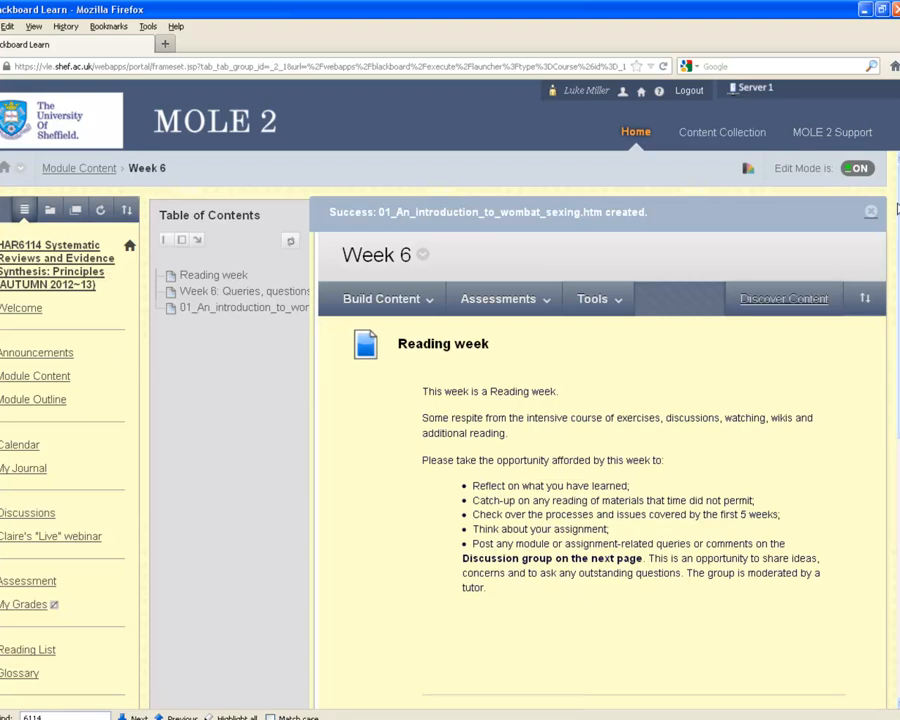
pyautogui.scroll(-8, 408, 437)
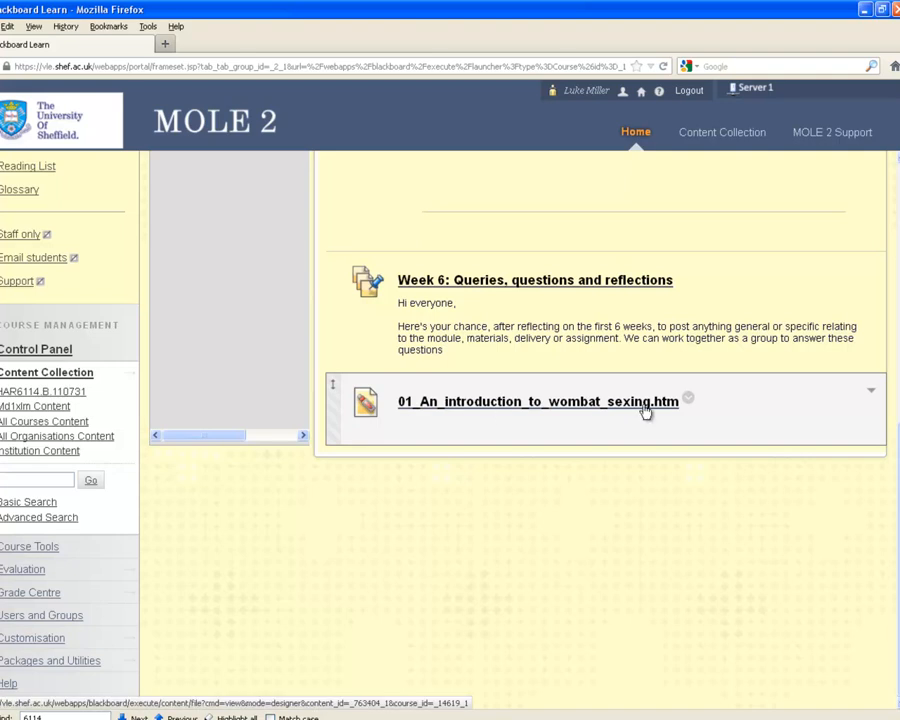
pyautogui.moveTo(897, 450); pyautogui.dragTo(897, 222)
pyautogui.scroll(-5, 300, 560)
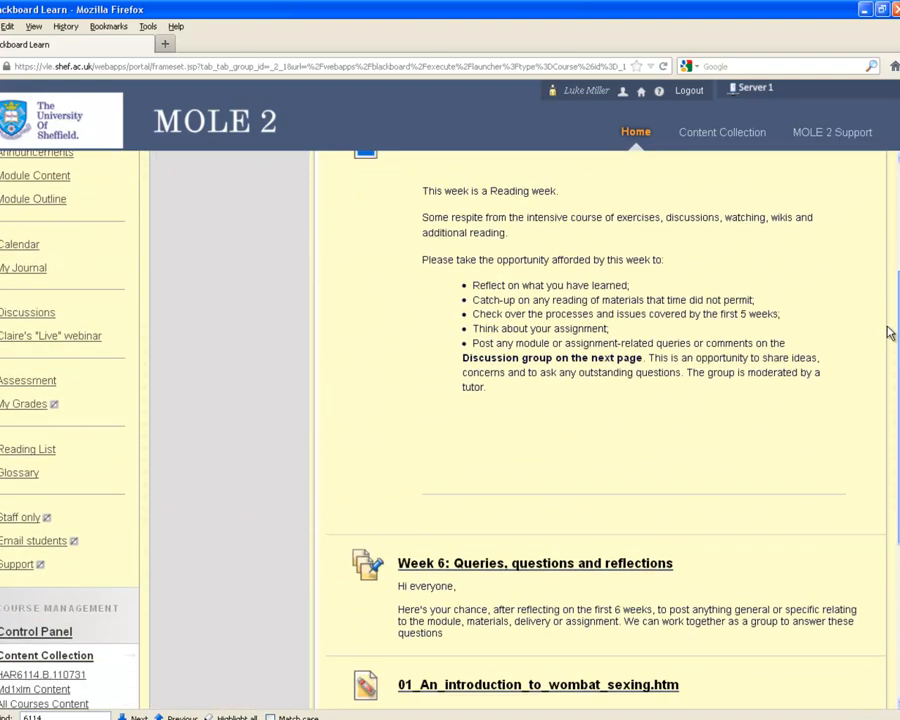
pyautogui.moveTo(335, 585); pyautogui.dragTo(392, 293)
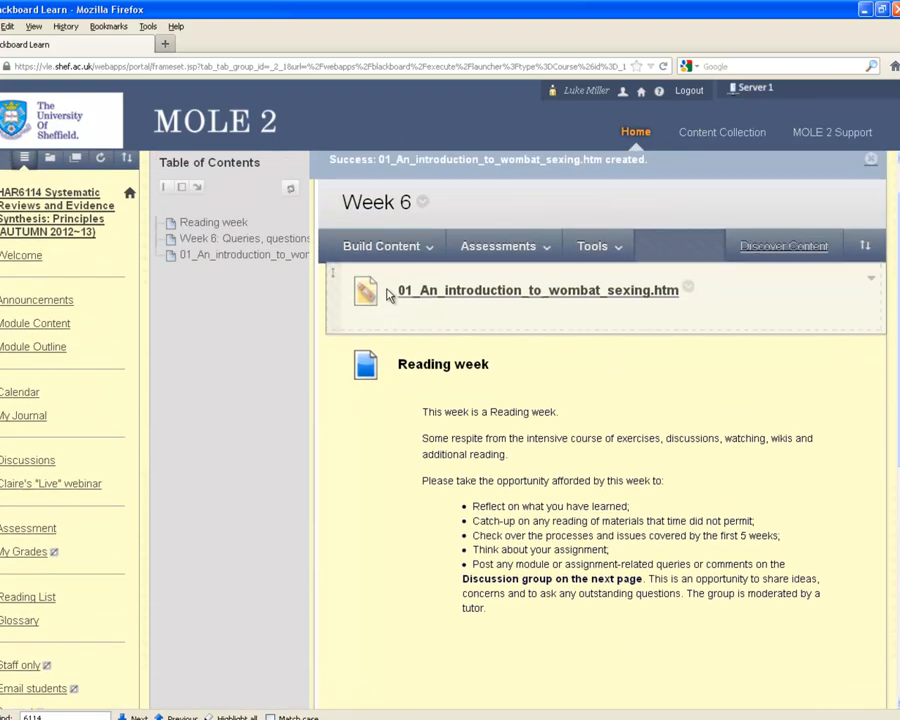
pyautogui.moveTo(897, 202); pyautogui.dragTo(897, 172)
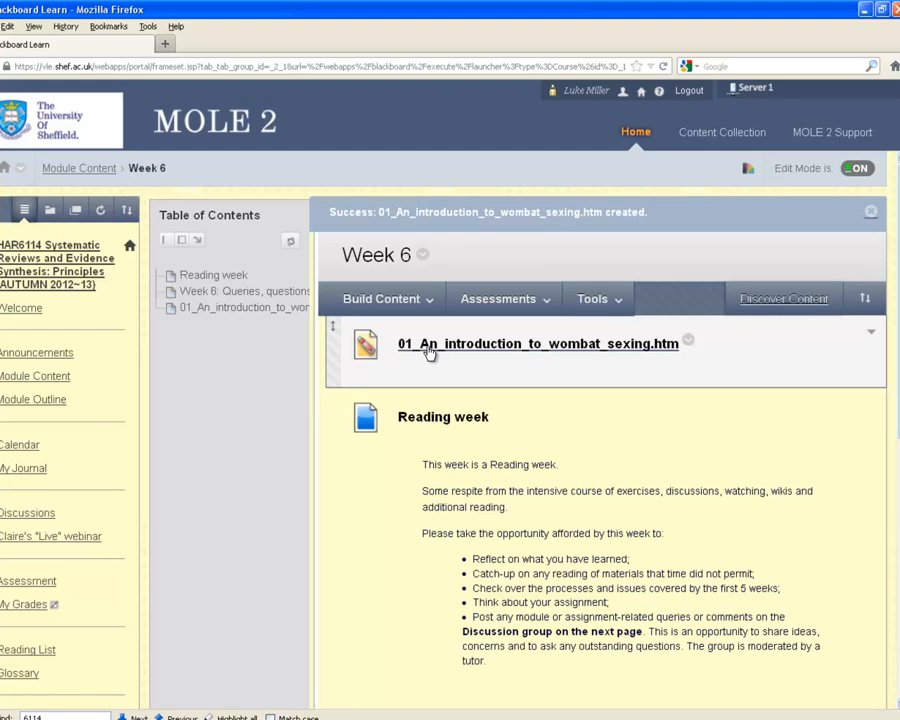
# Turn Edit Mode off and look through the 01_An_introduction_to_wombat_sexing.htm page opened from Week 6.
pyautogui.click(862, 170)
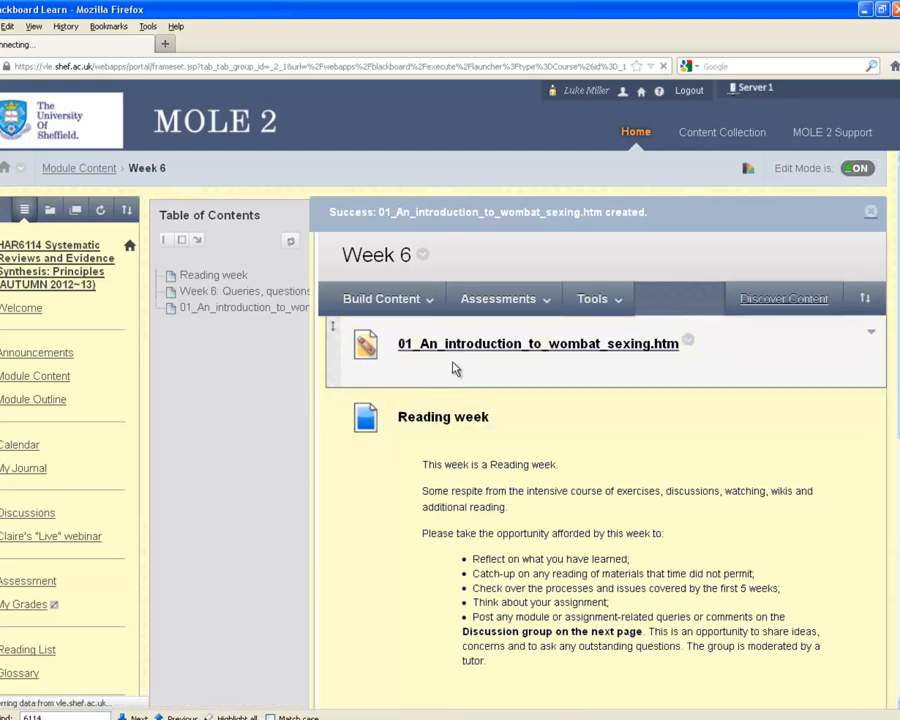
pyautogui.click(240, 281)
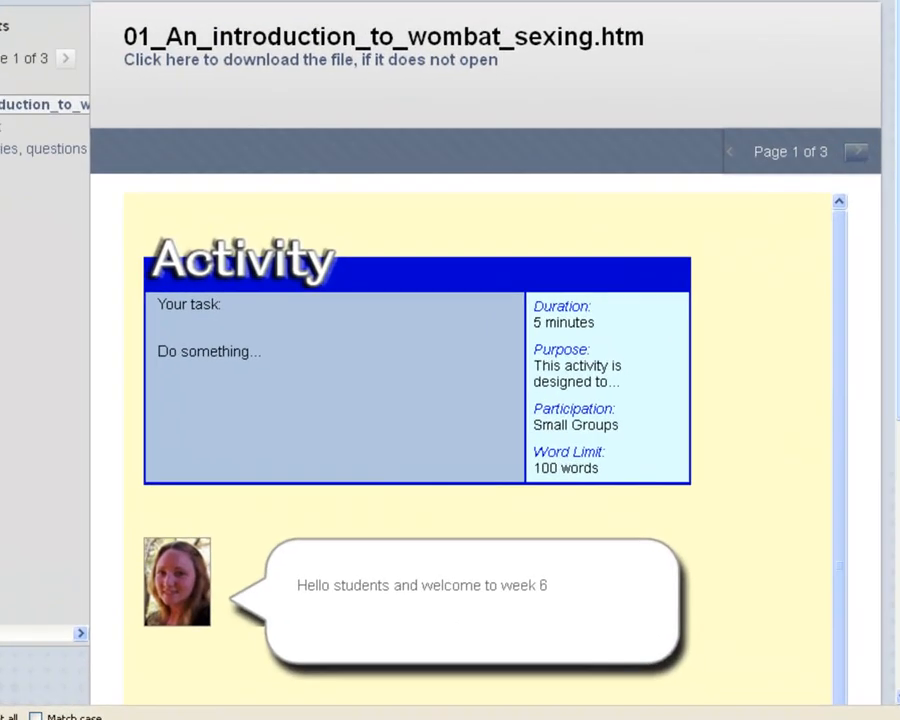
pyautogui.scroll(-5, 885, 302)
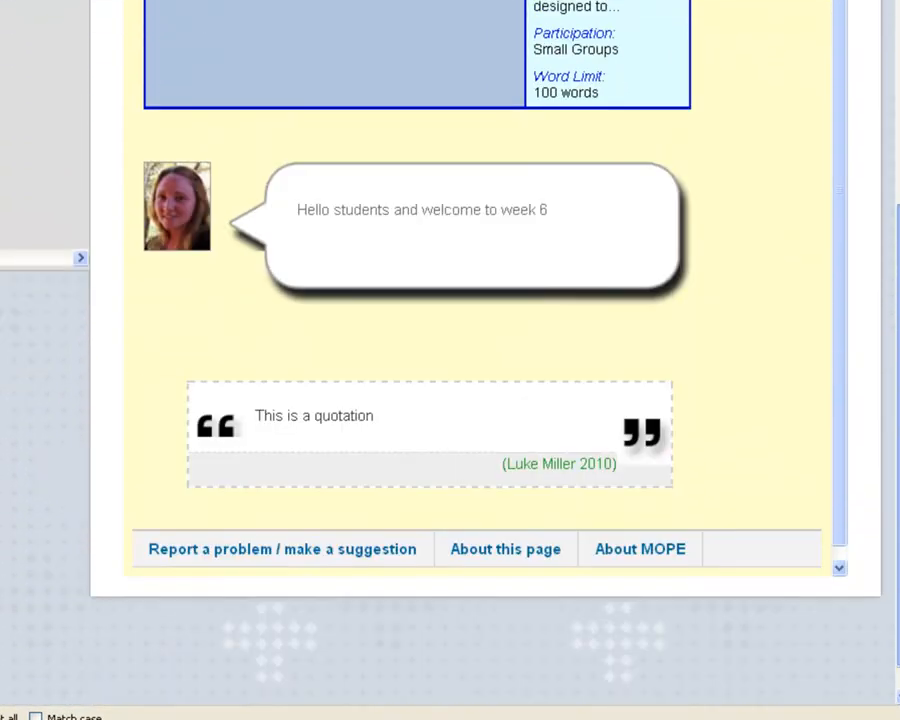
pyautogui.scroll(5, 450, 355)
pyautogui.scroll(-3, 450, 355)
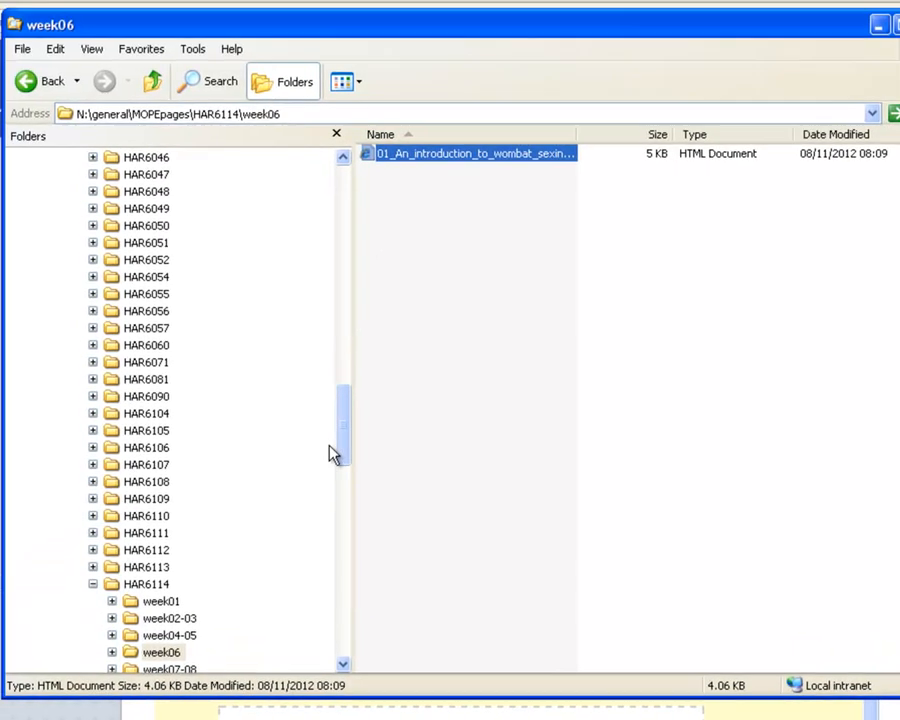
# In the week06 folder window, widen the Name column to fit the full file name and select 01_An_introduction_to_wombat_sexing.htm.
pyautogui.moveTo(343, 440); pyautogui.dragTo(372, 285)
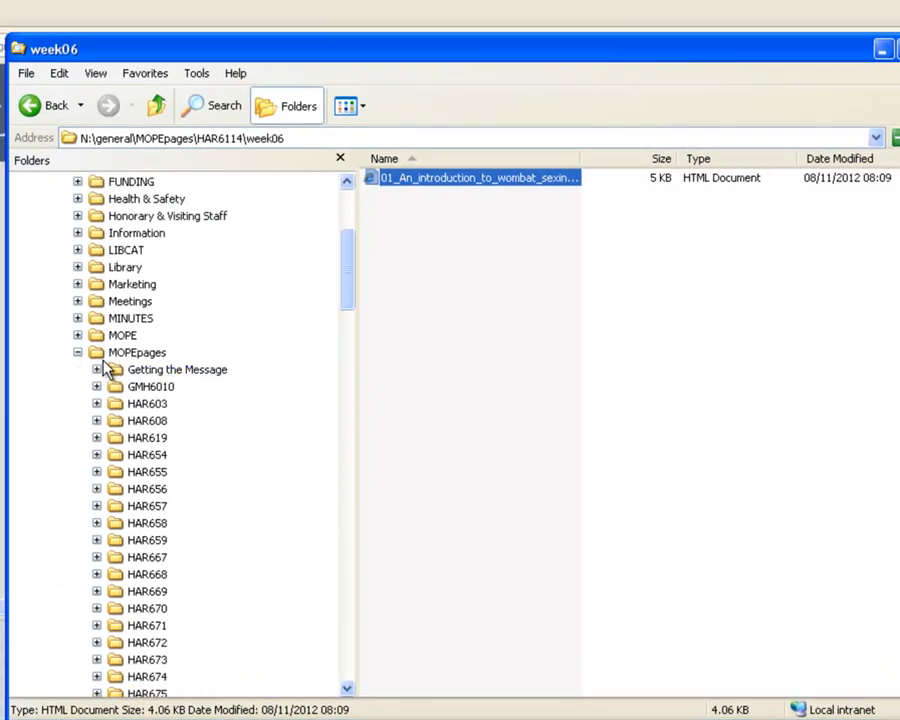
pyautogui.click(498, 293)
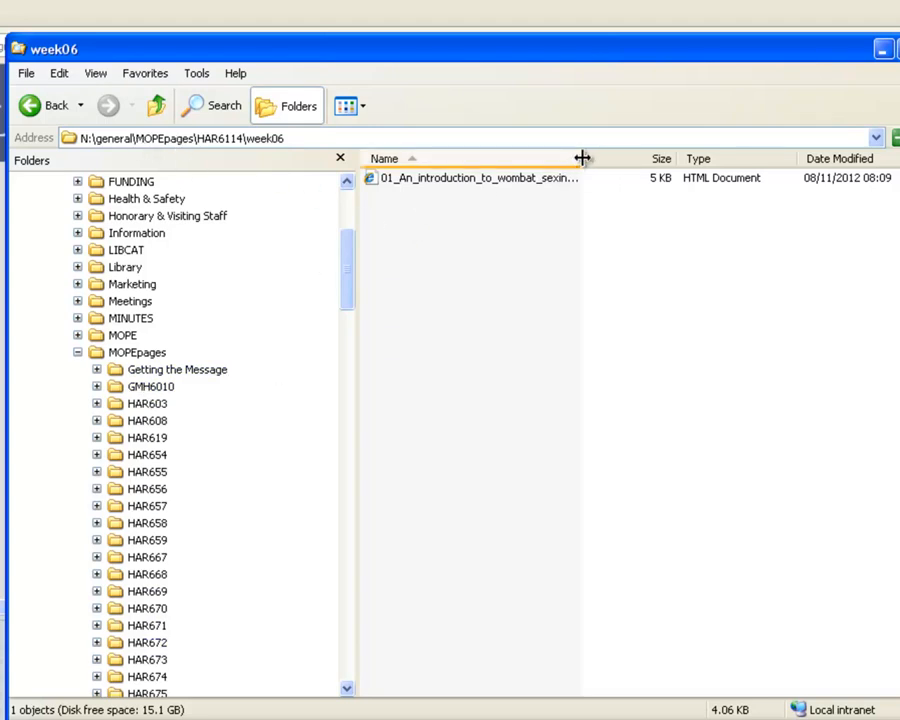
pyautogui.moveTo(581, 158); pyautogui.dragTo(659, 158)
pyautogui.moveTo(622, 478); pyautogui.dragTo(370, 177)
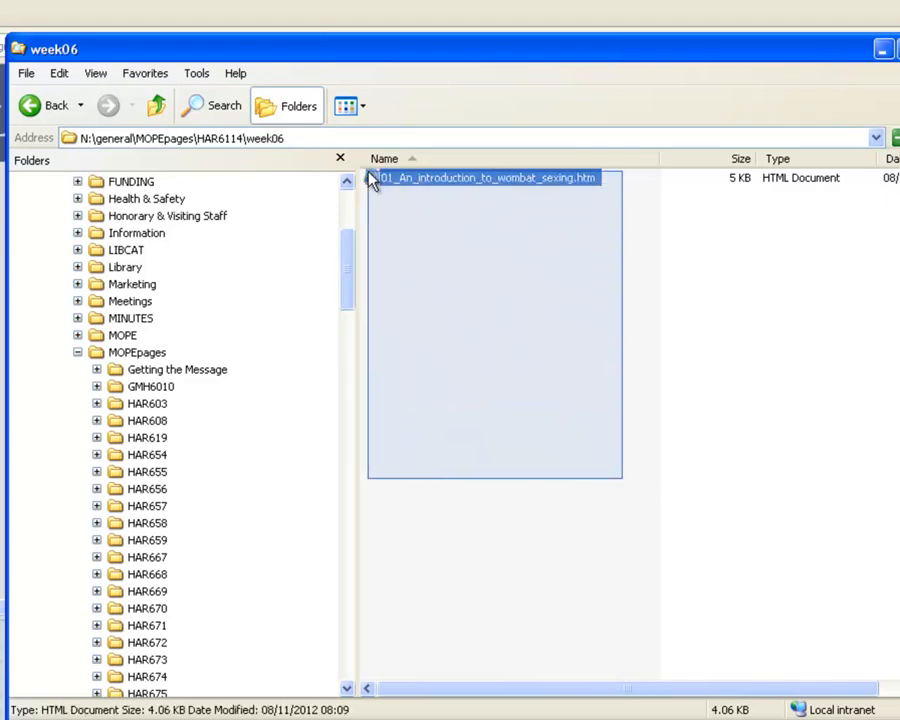